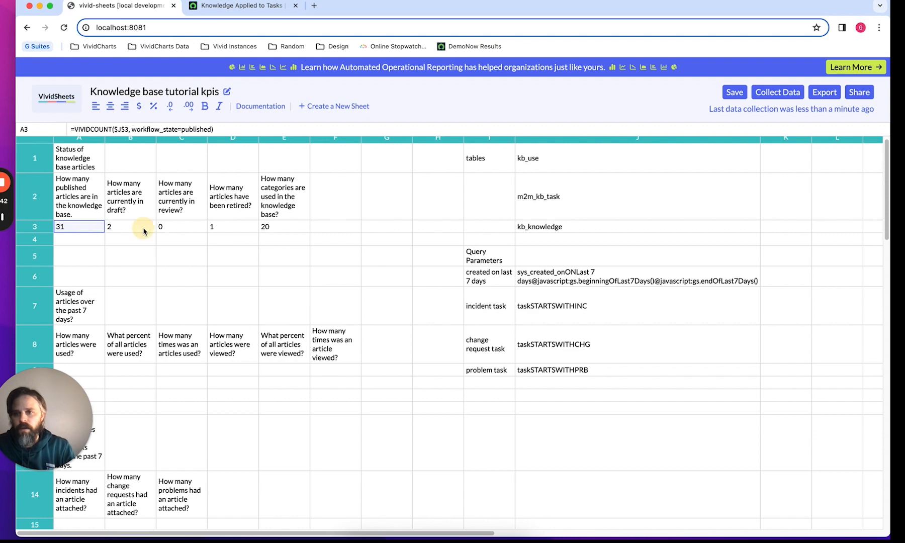
Step: Review the formulas behind the knowledge base article status figures in row 3
{"action": "left_click", "coordinate": [144, 231]}
{"action": "key", "text": "Right"}
{"action": "key", "text": "Right"}
{"action": "key", "text": "Right"}
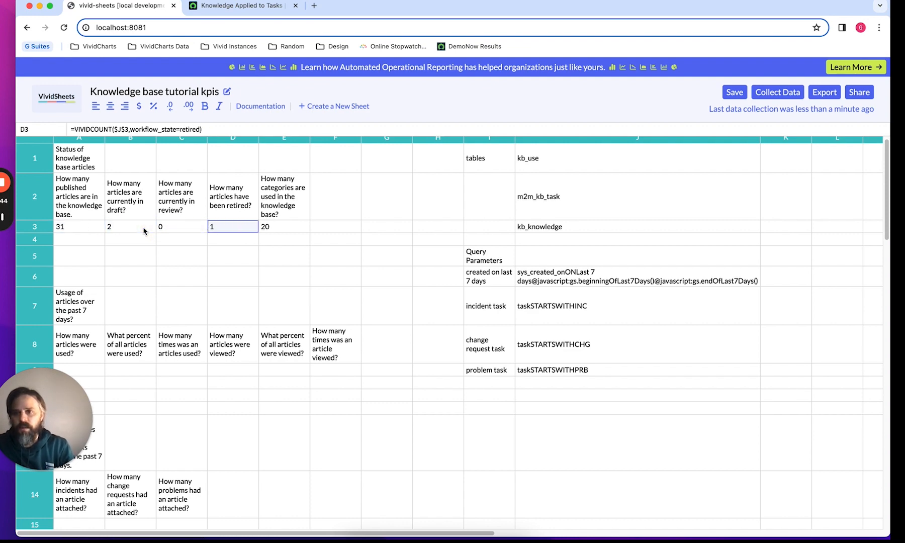
{"action": "scroll", "coordinate": [229, 355], "scroll_direction": "down", "scroll_amount": 3}
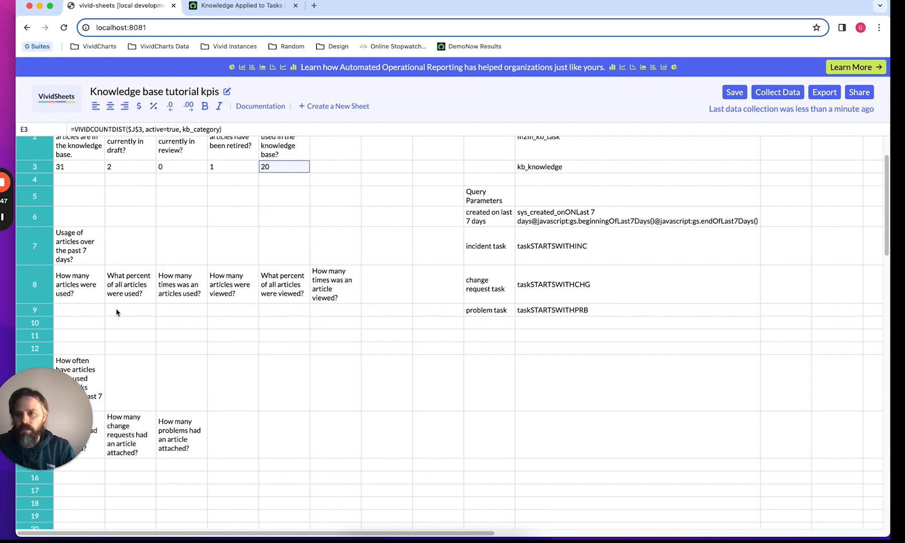
{"action": "left_click", "coordinate": [88, 312]}
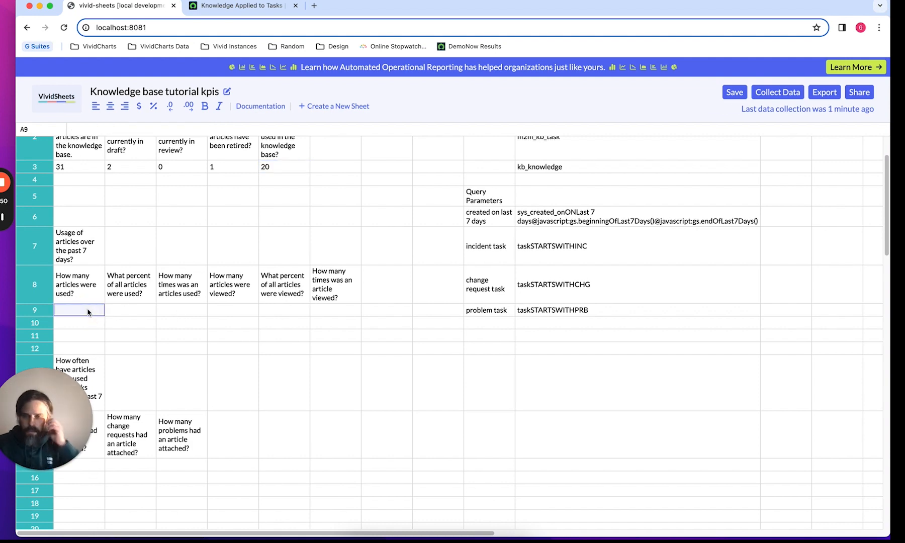
{"action": "scroll", "coordinate": [115, 307], "scroll_direction": "down", "scroll_amount": 1}
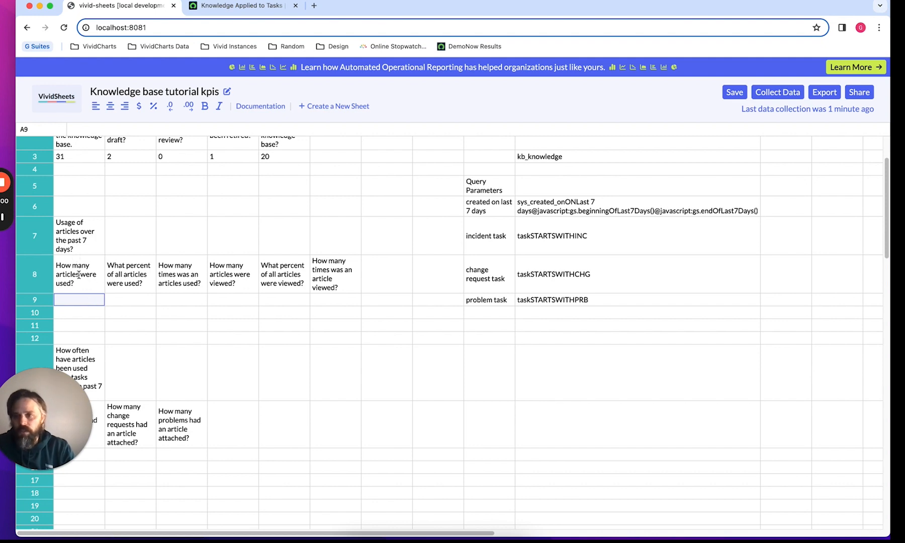
{"action": "left_click", "coordinate": [78, 300]}
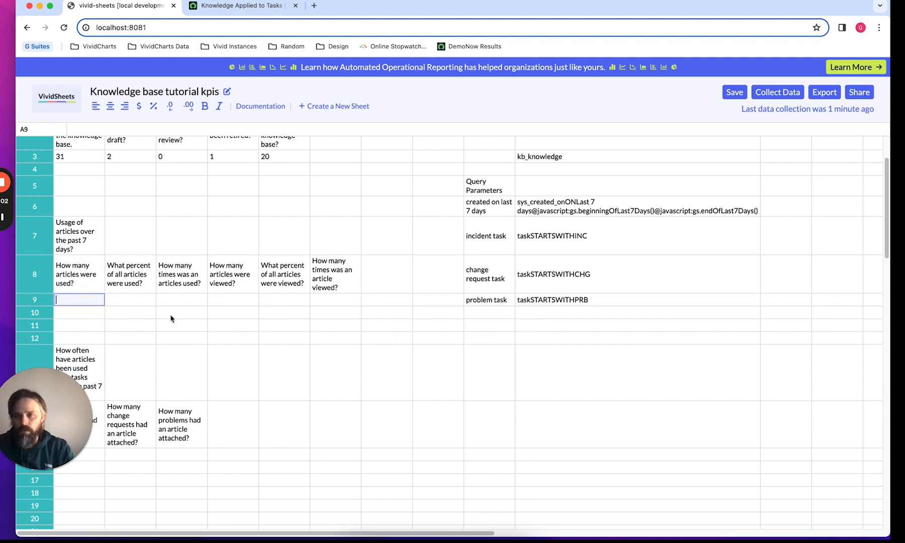
{"action": "scroll", "coordinate": [175, 318], "scroll_direction": "down", "scroll_amount": 1}
{"action": "scroll", "coordinate": [175, 319], "scroll_direction": "down", "scroll_amount": 1}
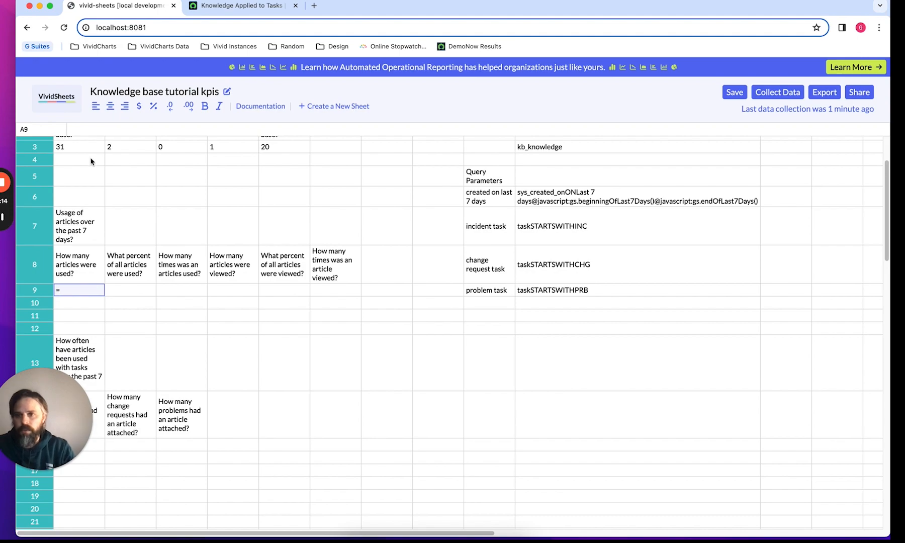
{"action": "key", "text": "Escape"}
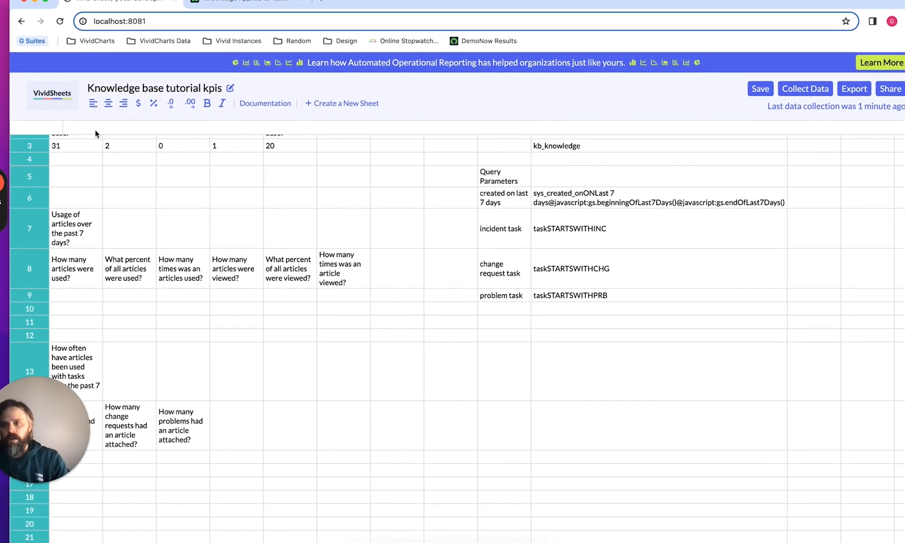
Step: Start a VIVIDCOUNTDIST formula in cell A9 for the number of articles used, with $J$1 as the table
{"action": "left_click", "coordinate": [71, 298]}
{"action": "left_click", "coordinate": [108, 127]}
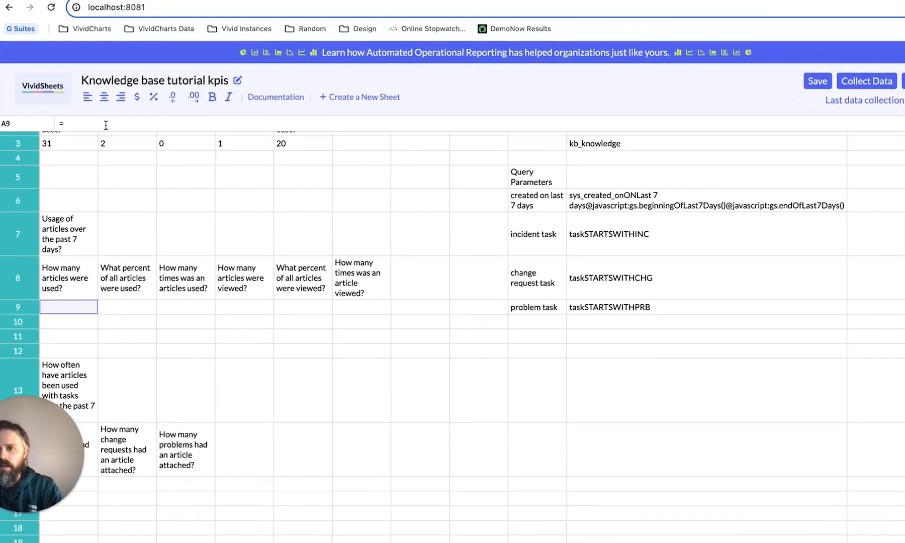
{"action": "type", "text": "="}
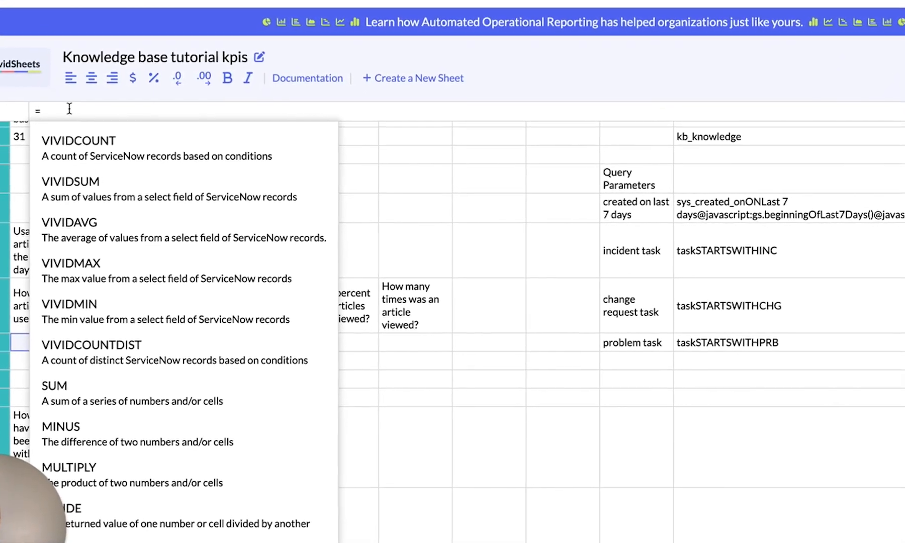
{"action": "left_click", "coordinate": [96, 355]}
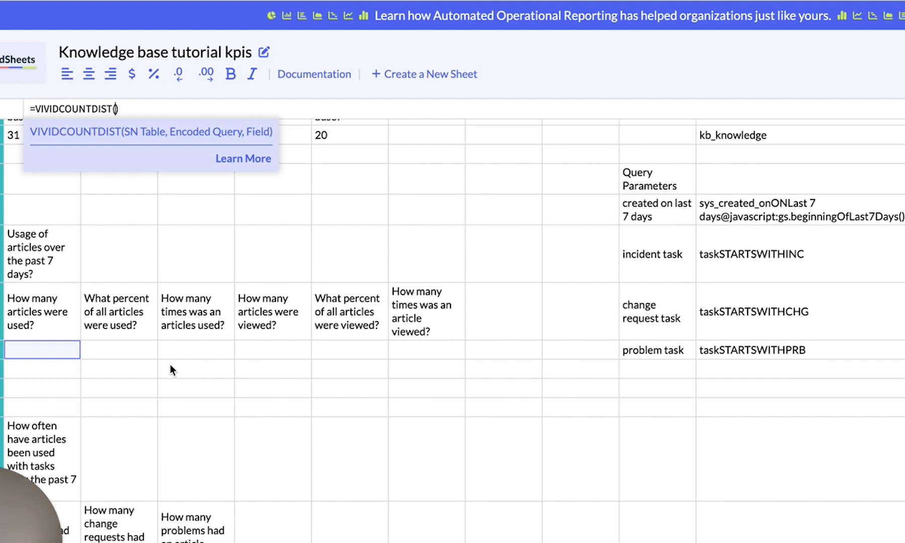
{"action": "scroll", "coordinate": [804, 297], "scroll_direction": "up", "scroll_amount": 3}
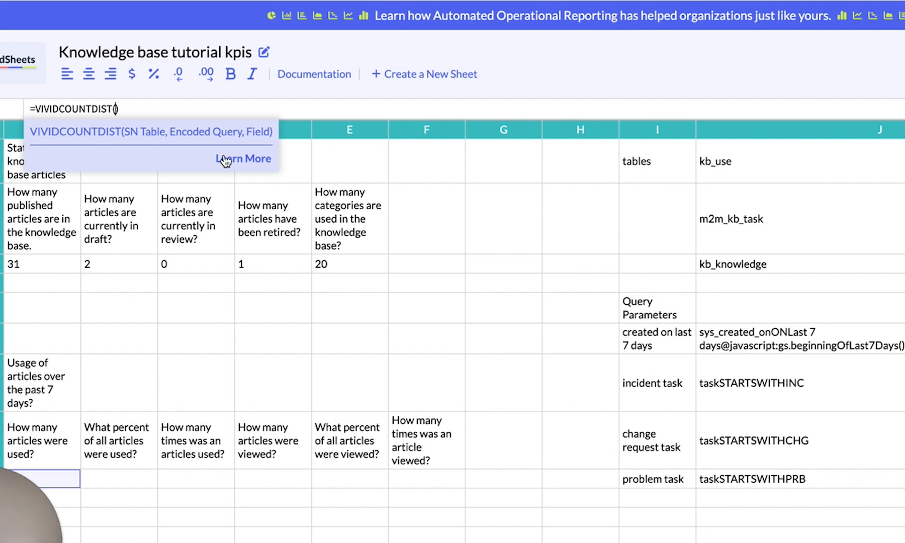
{"action": "type", "text": "$J$1,"}
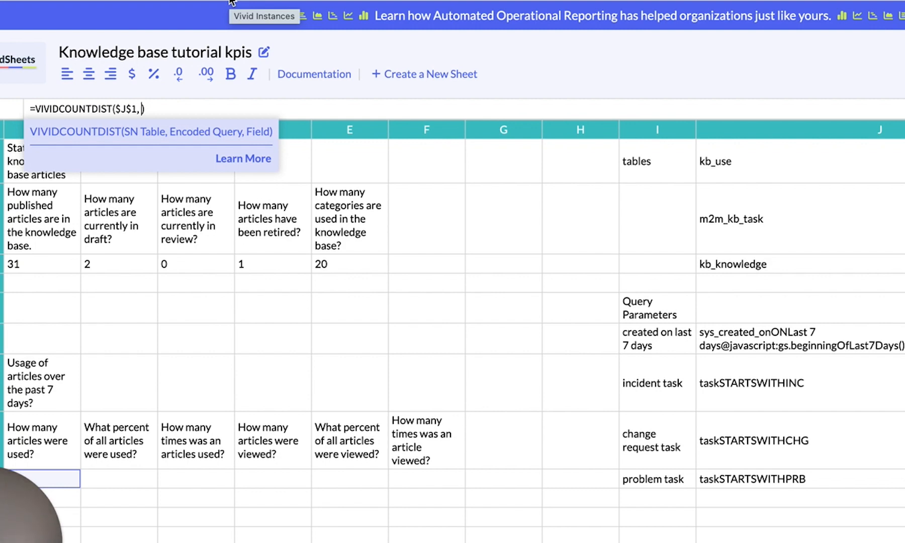
Step: Add the encoded query `used=true^{{$J$6}}` as the second argument of the A9 formula
{"action": "type", "text": "``"}
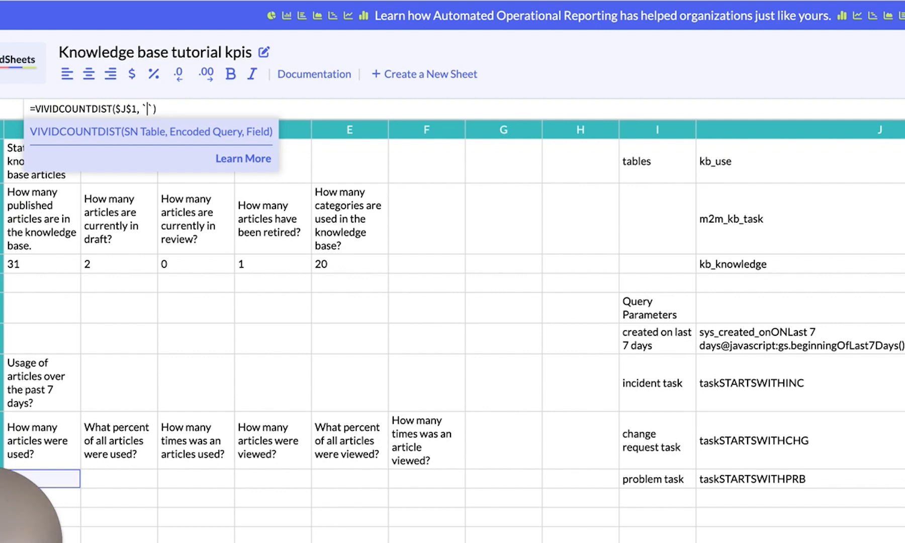
{"action": "type", "text": "used=true"}
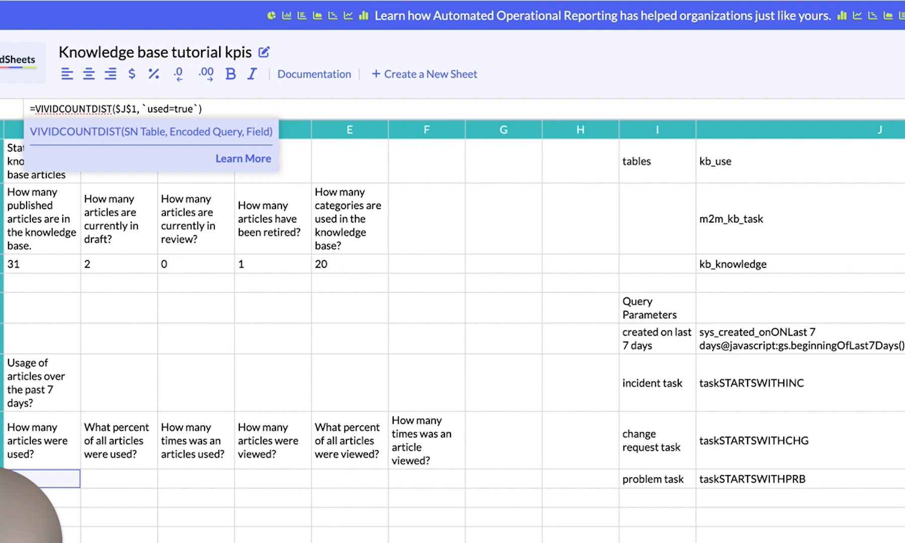
{"action": "type", "text": "^"}
{"action": "type", "text": "{{}}"}
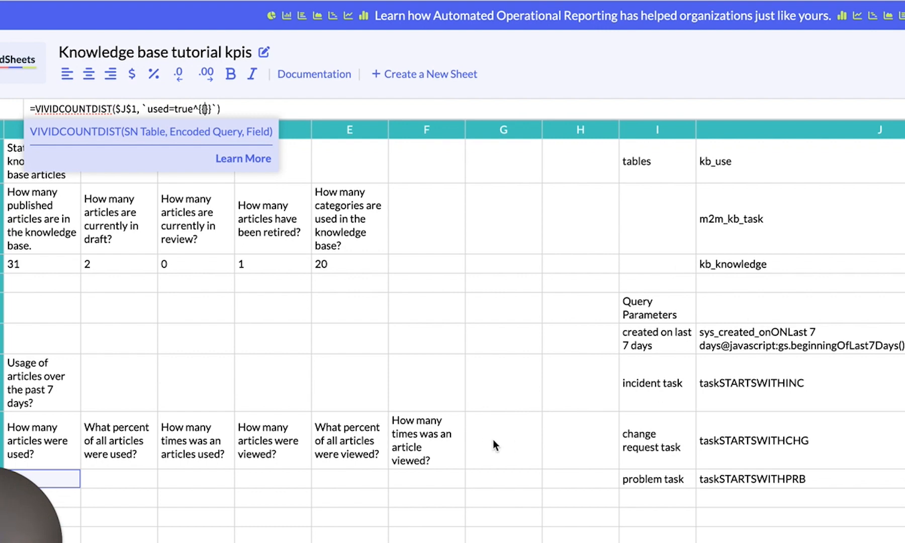
{"action": "type", "text": "$J$6"}
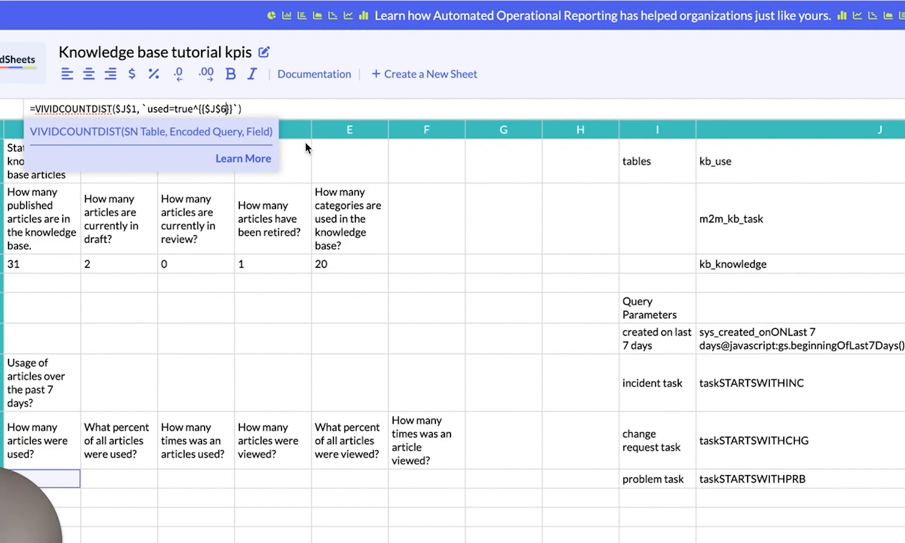
Step: Complete the A9 formula with article as the distinct field, commit it, and collect the data
{"action": "key", "text": "Right"}
{"action": "key", "text": "Right"}
{"action": "type", "text": ", "}
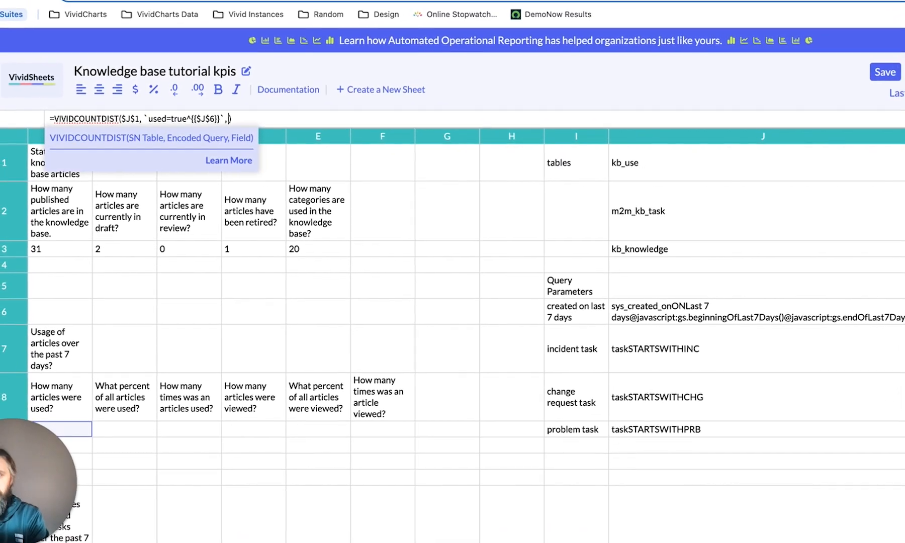
{"action": "type", "text": "article"}
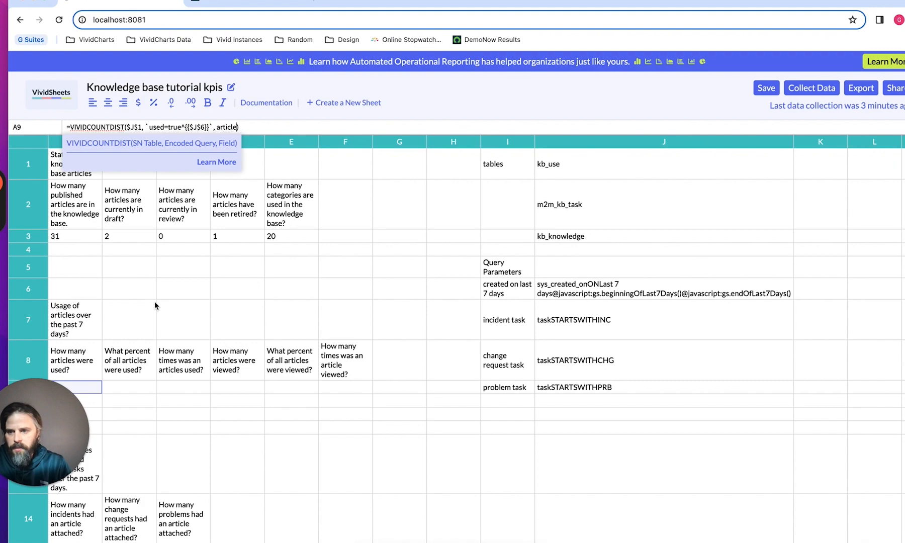
{"action": "scroll", "coordinate": [244, 236], "scroll_direction": "down", "scroll_amount": 2}
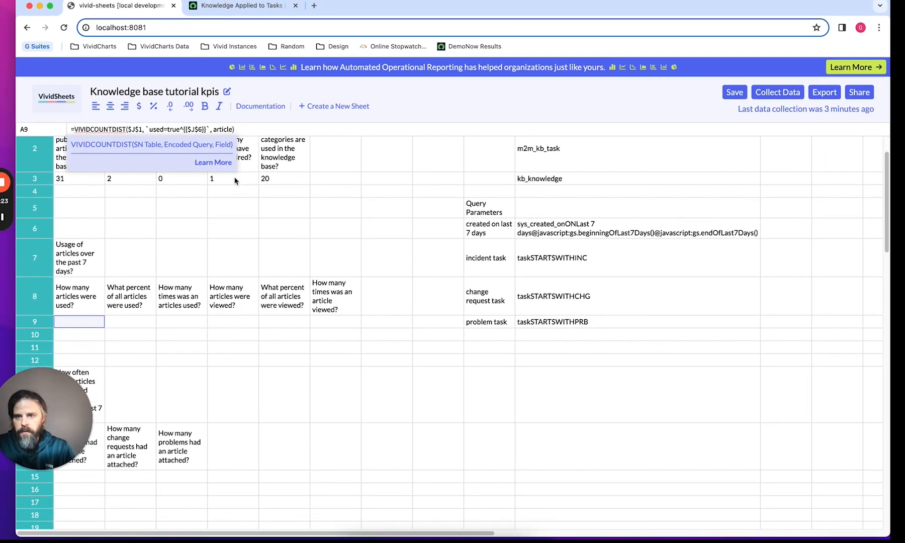
{"action": "left_click", "coordinate": [248, 129]}
{"action": "key", "text": "Return"}
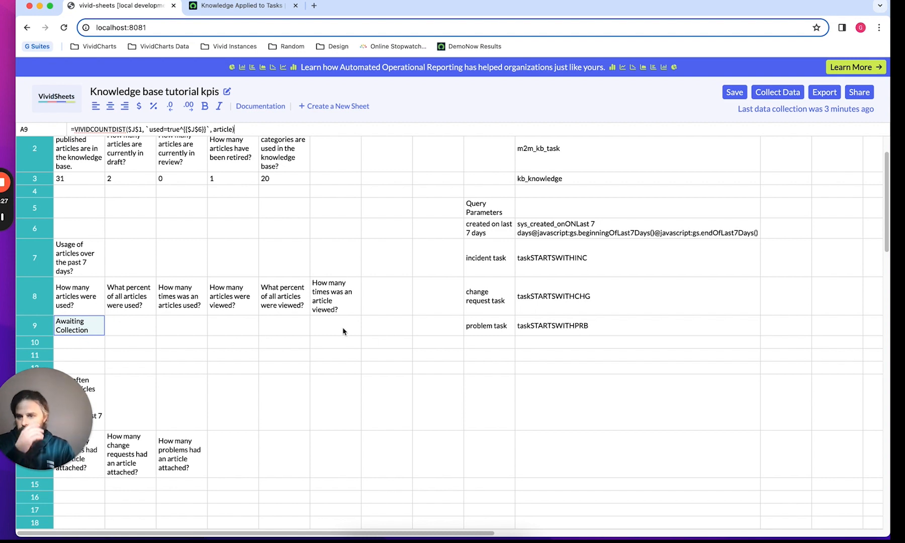
{"action": "left_click", "coordinate": [774, 101]}
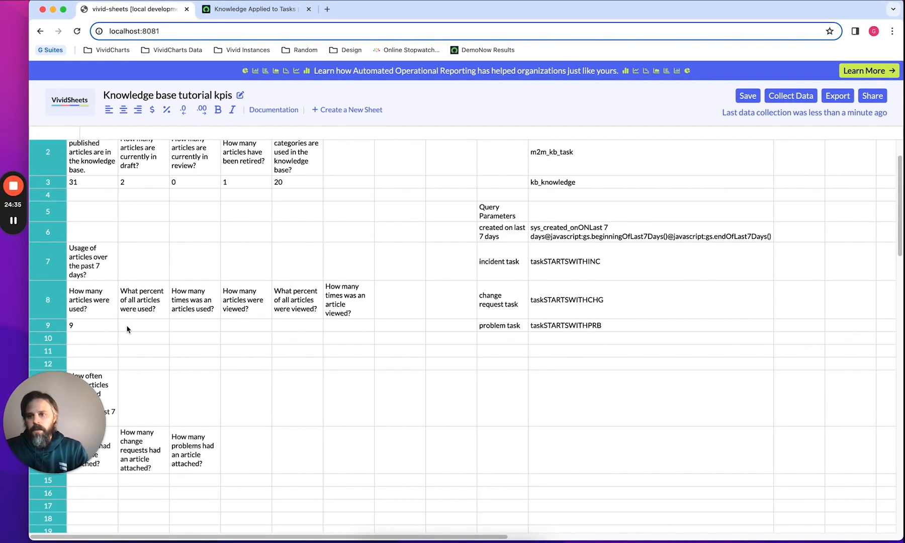
Step: Start a DIVIDE formula in cell B9 for the percentage of all articles used
{"action": "left_click", "coordinate": [148, 329]}
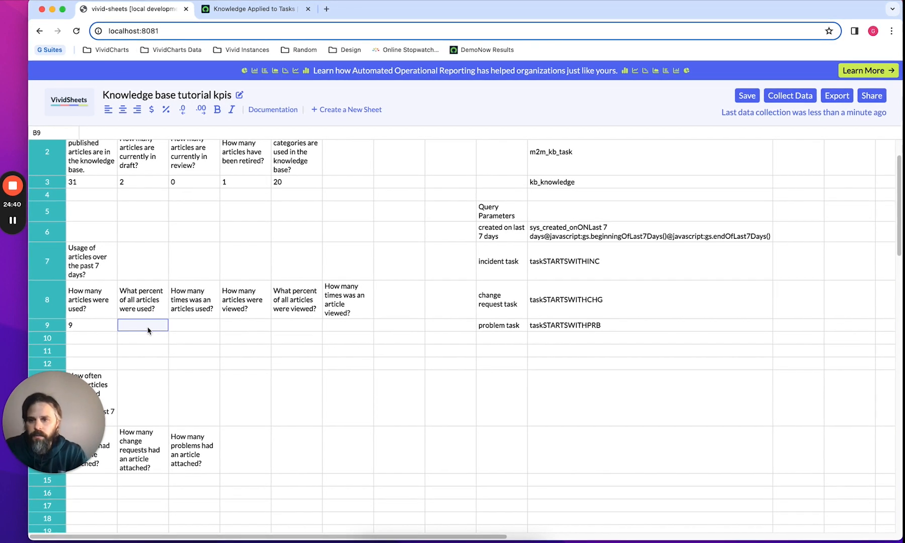
{"action": "left_click", "coordinate": [105, 328]}
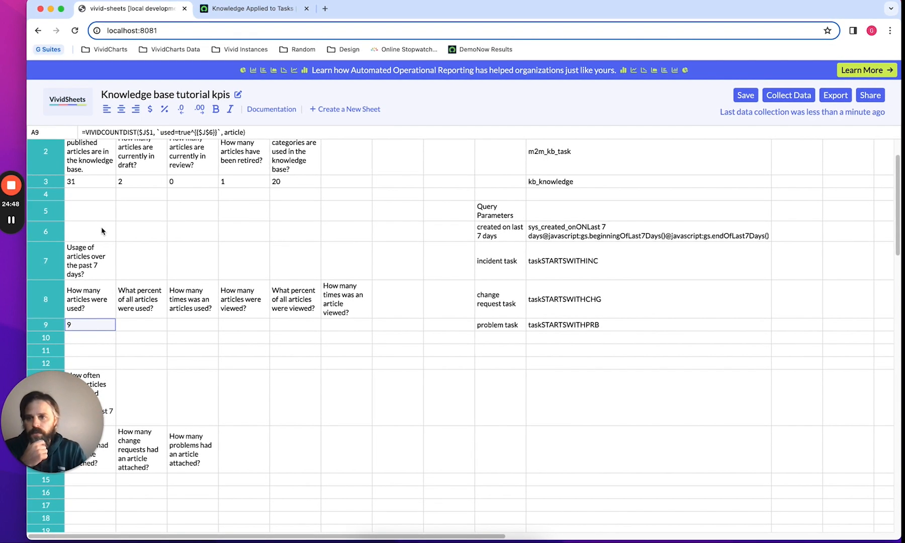
{"action": "left_click", "coordinate": [82, 181]}
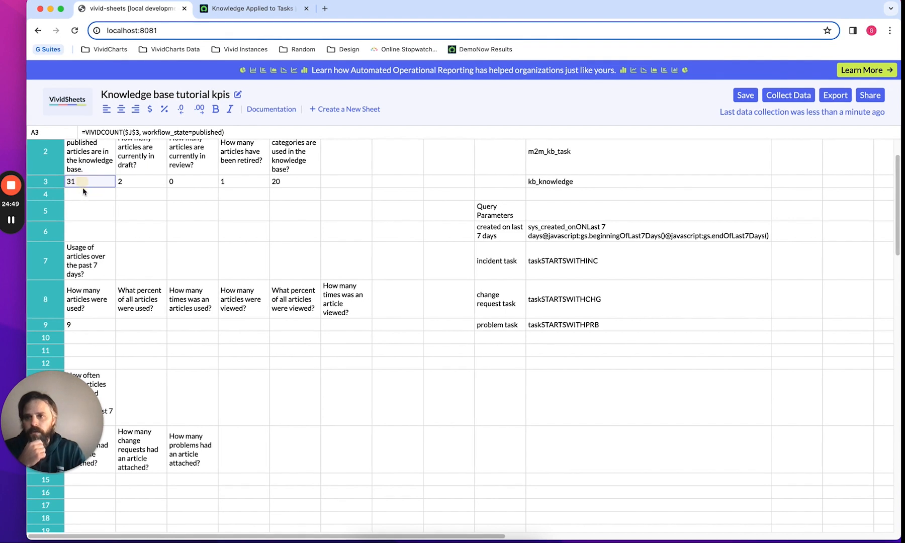
{"action": "left_click", "coordinate": [145, 324]}
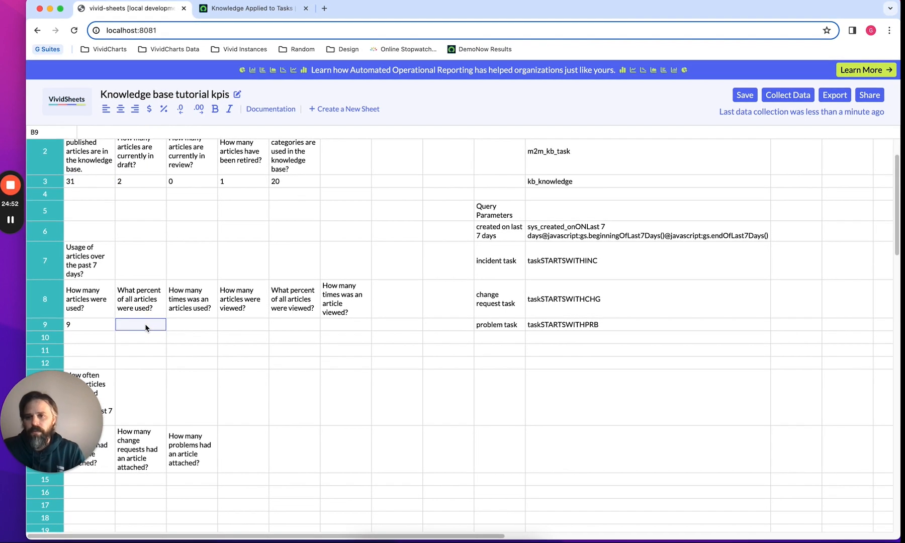
{"action": "left_click", "coordinate": [153, 132]}
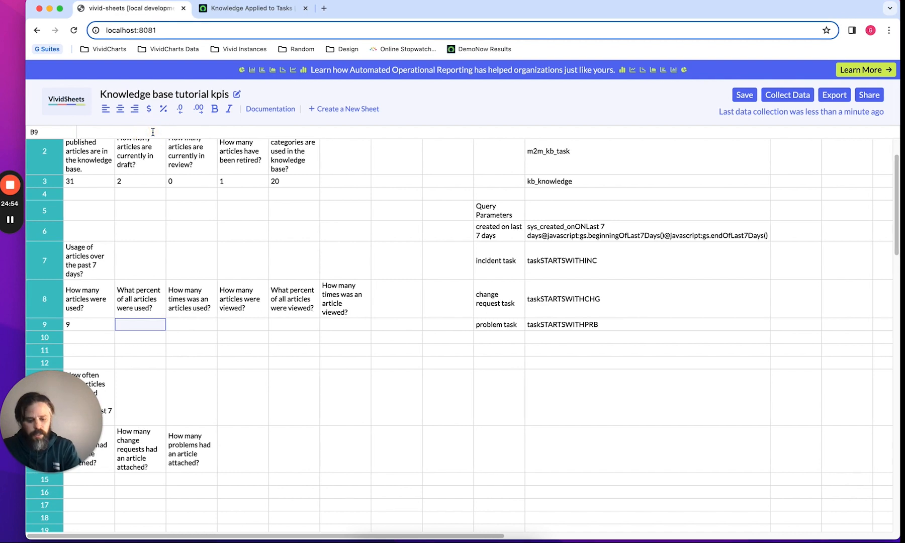
{"action": "type", "text": "="}
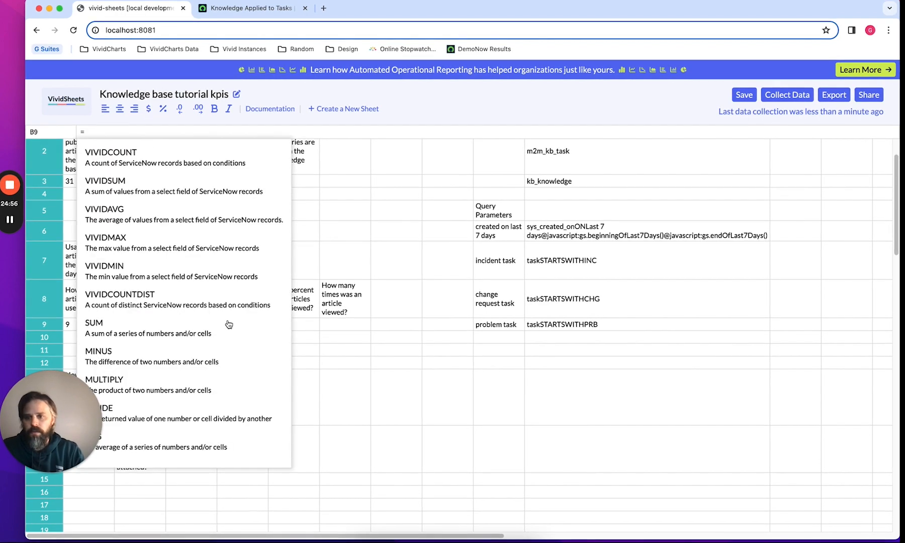
{"action": "left_click_drag", "start_coordinate": [88, 406], "coordinate": [444, 477]}
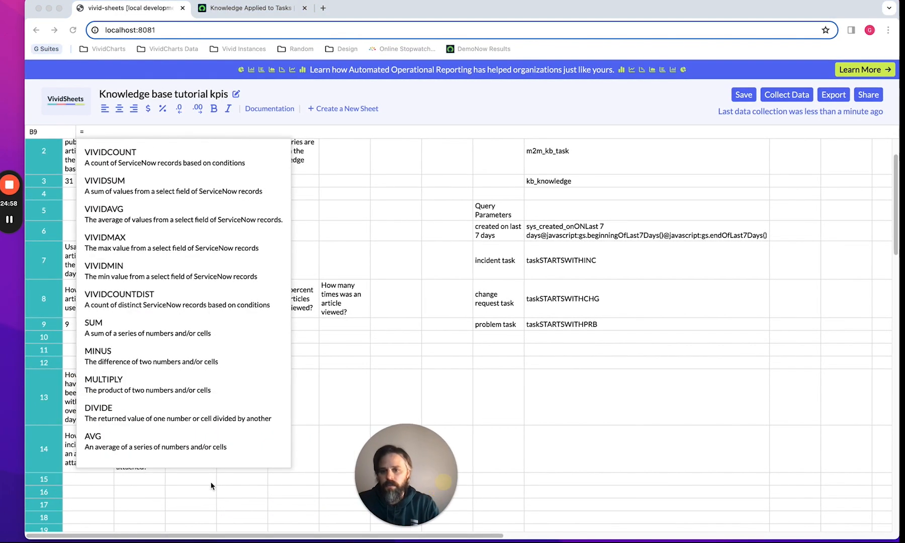
{"action": "left_click", "coordinate": [108, 413]}
{"action": "left_click_drag", "start_coordinate": [362, 437], "coordinate": [90, 400]}
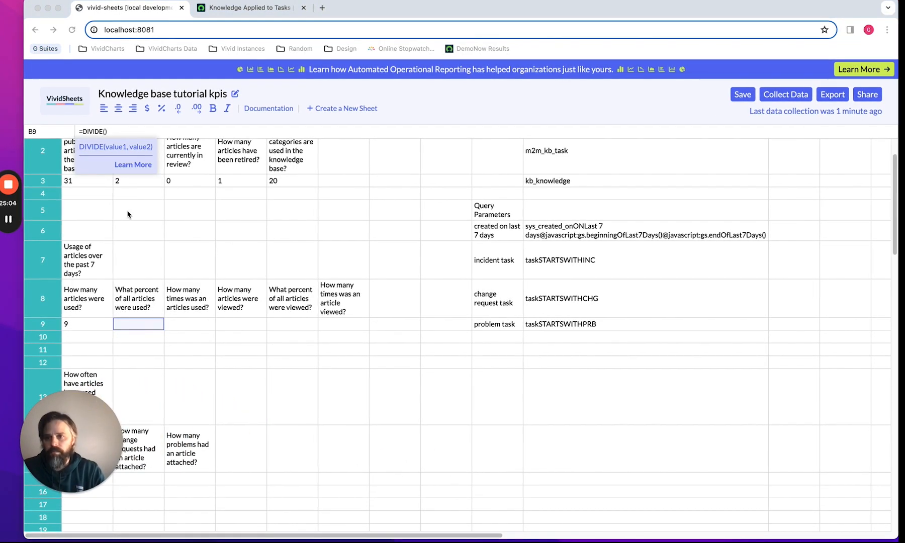
Step: Complete the B9 formula as =DIVIDE(A9, A3) and format the cell as a percentage
{"action": "left_click", "coordinate": [104, 132]}
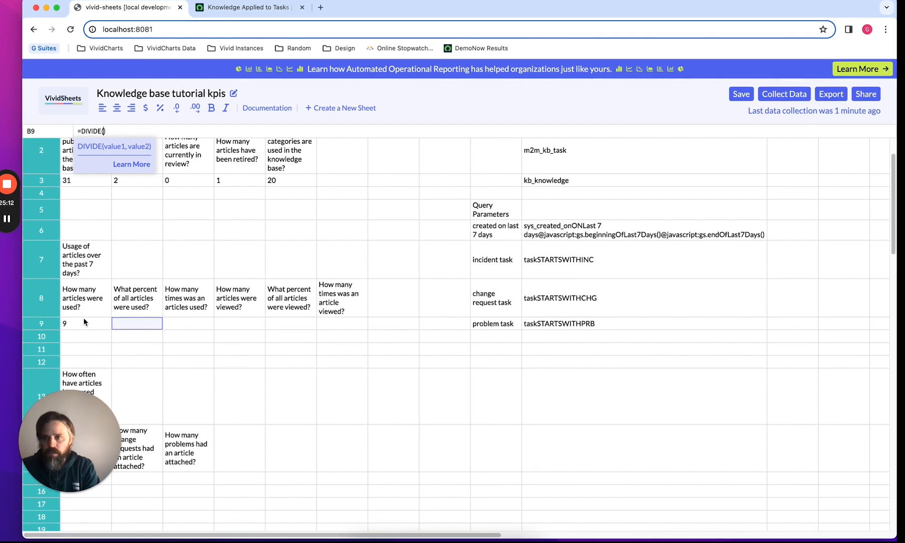
{"action": "type", "text": "A9"}
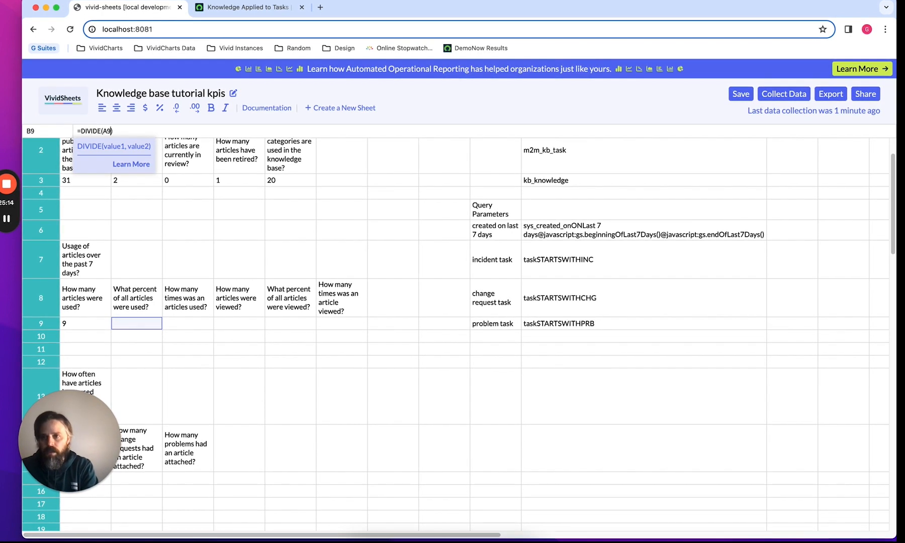
{"action": "type", "text": ", A3"}
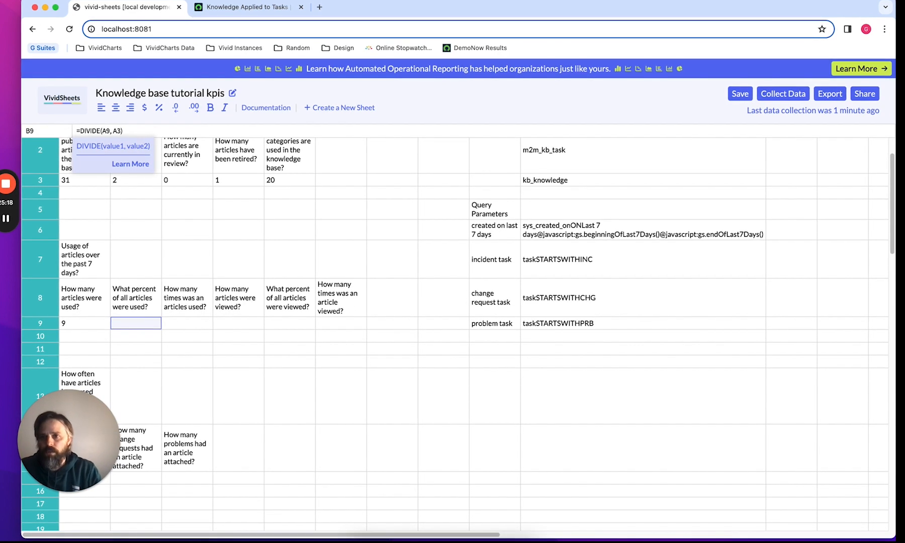
{"action": "key", "text": "Return"}
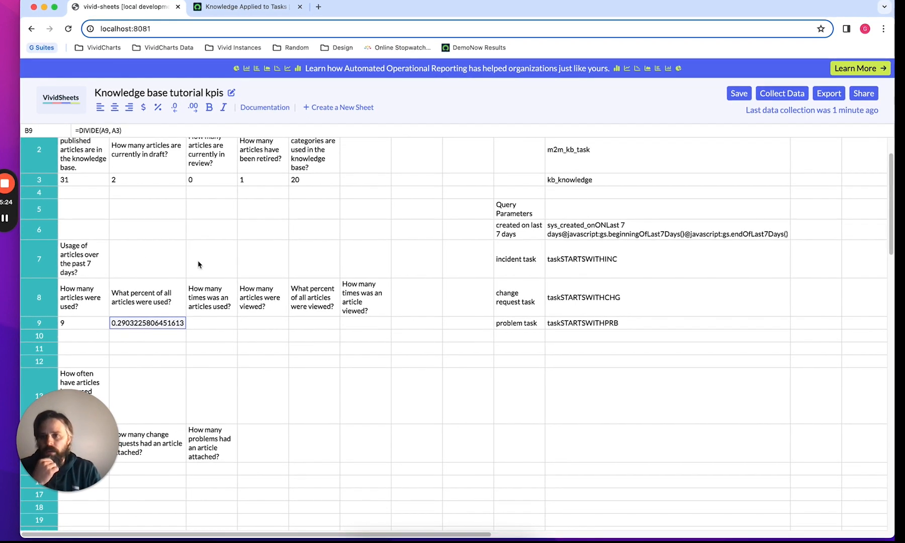
{"action": "left_click", "coordinate": [158, 108]}
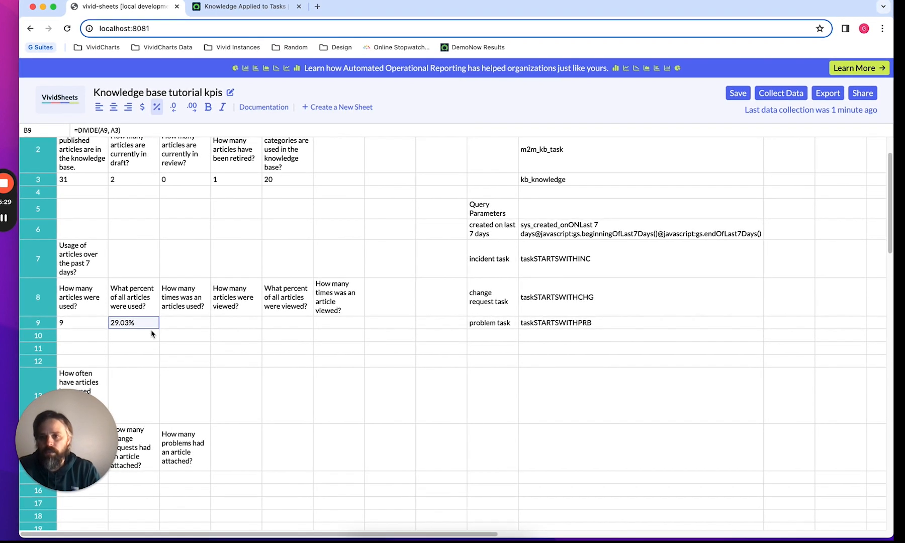
Step: Enter =VIVIDCOUNT($J$1, used=true) in C9 for how many times articles were used, commit it, and collect the data
{"action": "left_click", "coordinate": [186, 322]}
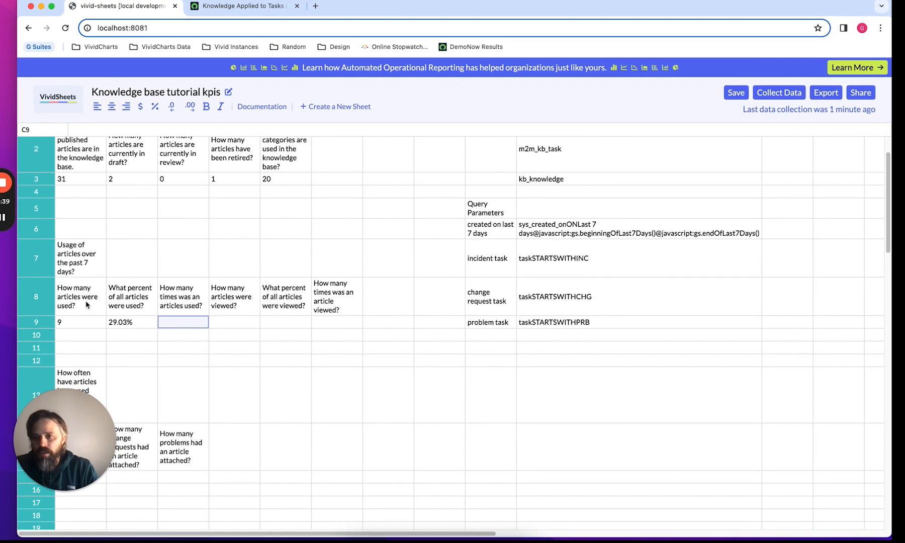
{"action": "double_click", "coordinate": [180, 322]}
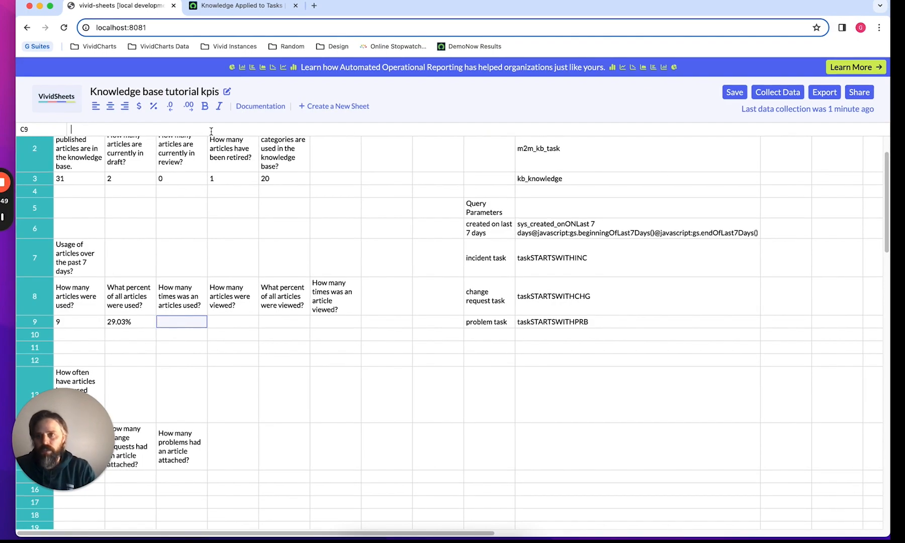
{"action": "type", "text": "=V"}
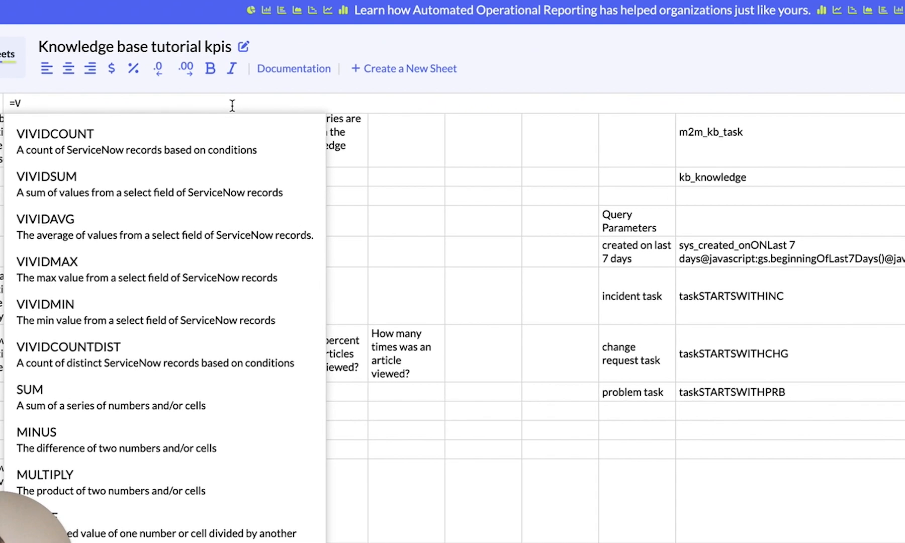
{"action": "left_click", "coordinate": [121, 139]}
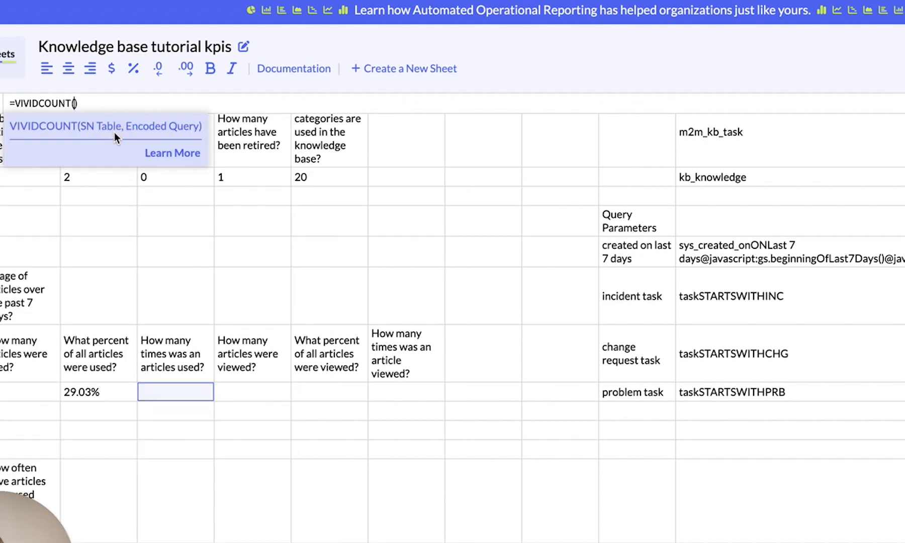
{"action": "type", "text": "$A"}
{"action": "key", "text": "BackSpace"}
{"action": "scroll", "coordinate": [678, 198], "scroll_direction": "up", "scroll_amount": 3}
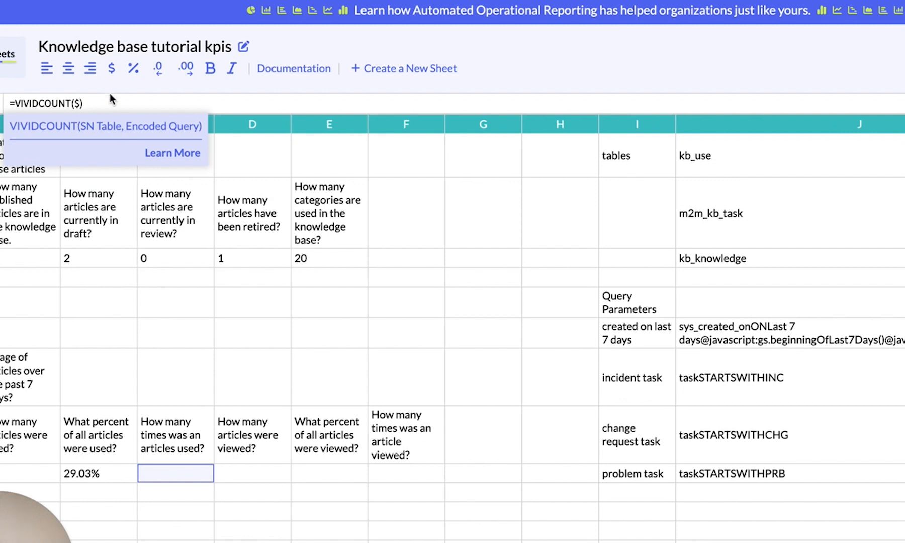
{"action": "type", "text": "J$1,"}
{"action": "type", "text": "used=true"}
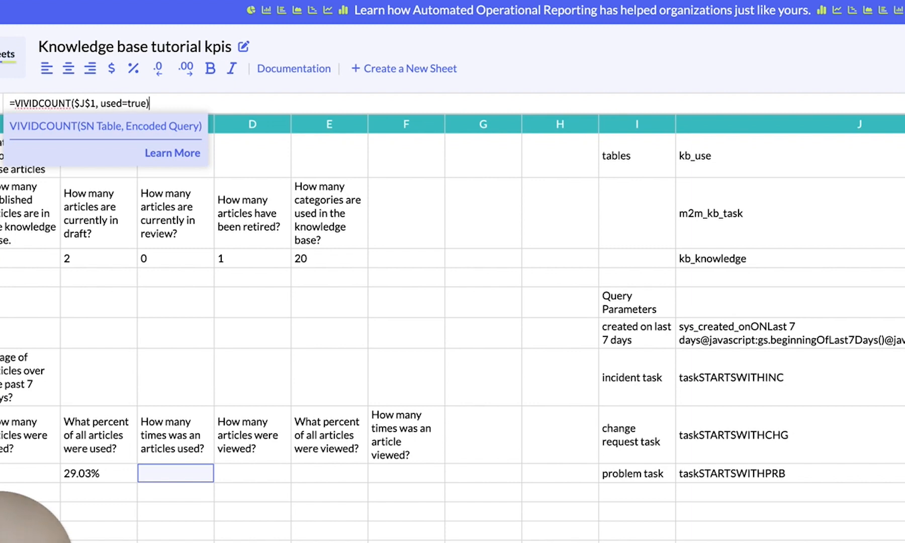
{"action": "key", "text": "Return"}
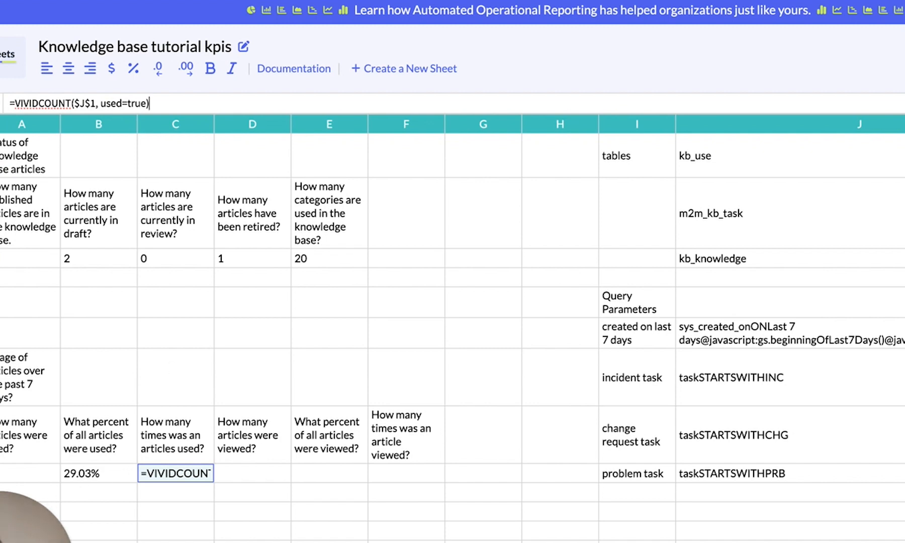
{"action": "key", "text": "Return"}
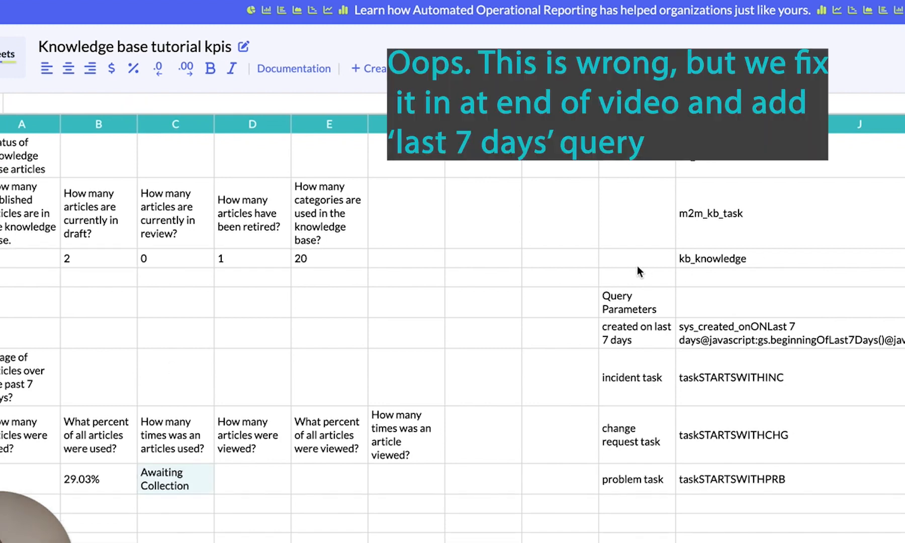
{"action": "scroll", "coordinate": [125, 440], "scroll_direction": "down", "scroll_amount": 5}
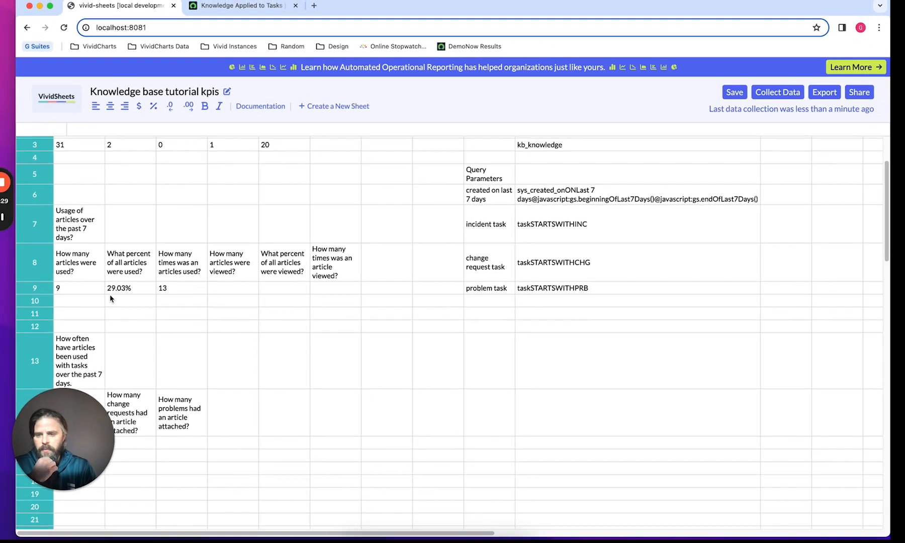
Step: Compare the usage formulas in cells A9, B9 and C9
{"action": "left_click", "coordinate": [65, 302]}
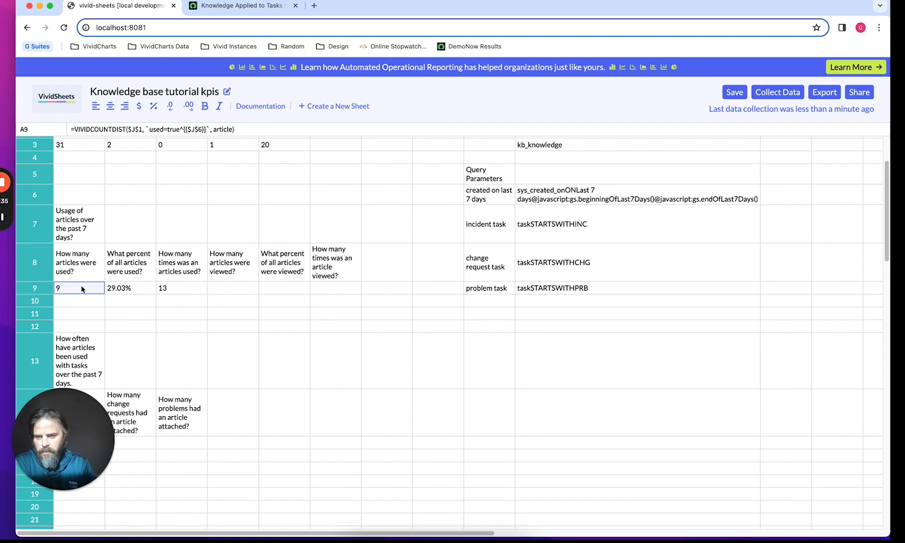
{"action": "key", "text": "Right"}
{"action": "key", "text": "Right"}
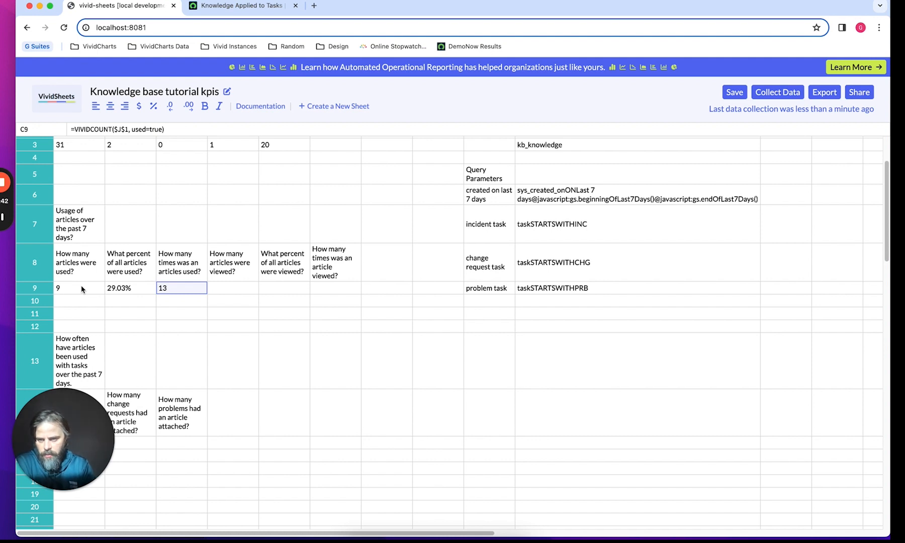
{"action": "key", "text": "Left"}
{"action": "key", "text": "Left"}
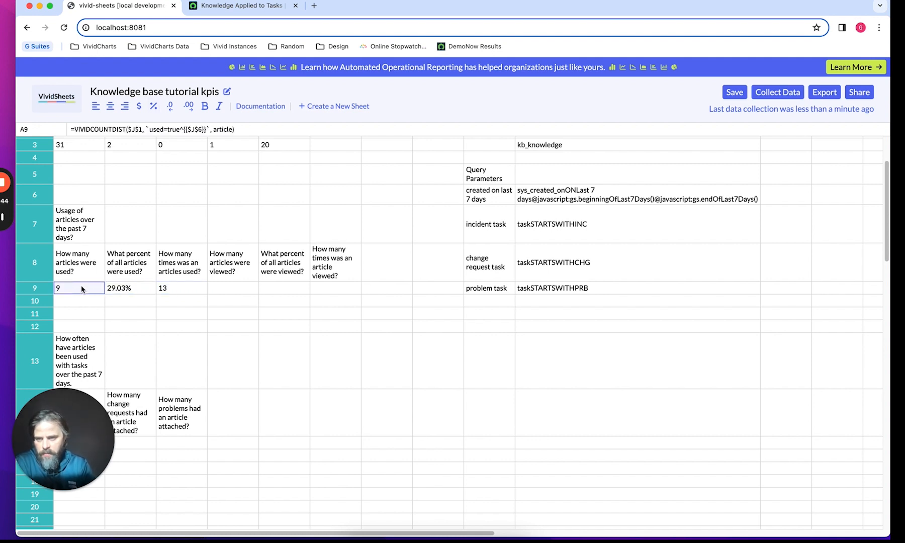
{"action": "key", "text": "Right"}
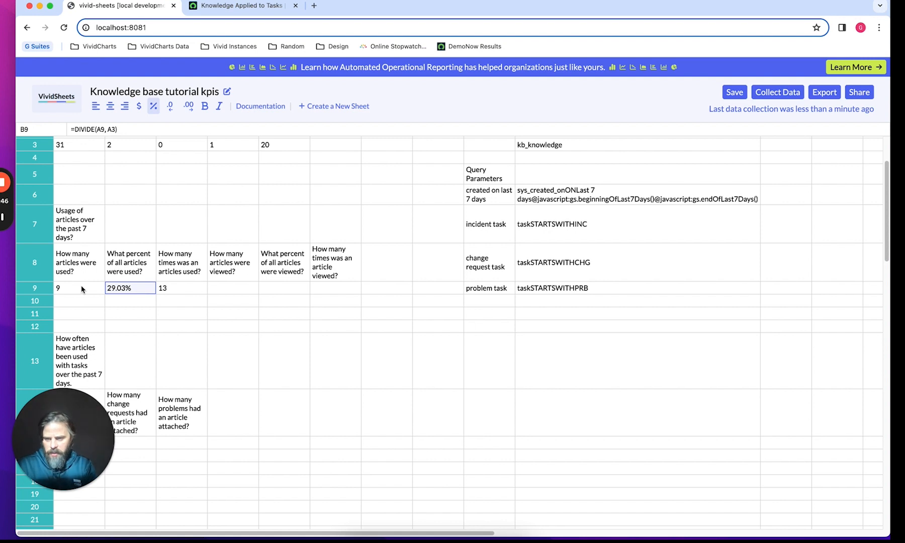
{"action": "key", "text": "Right"}
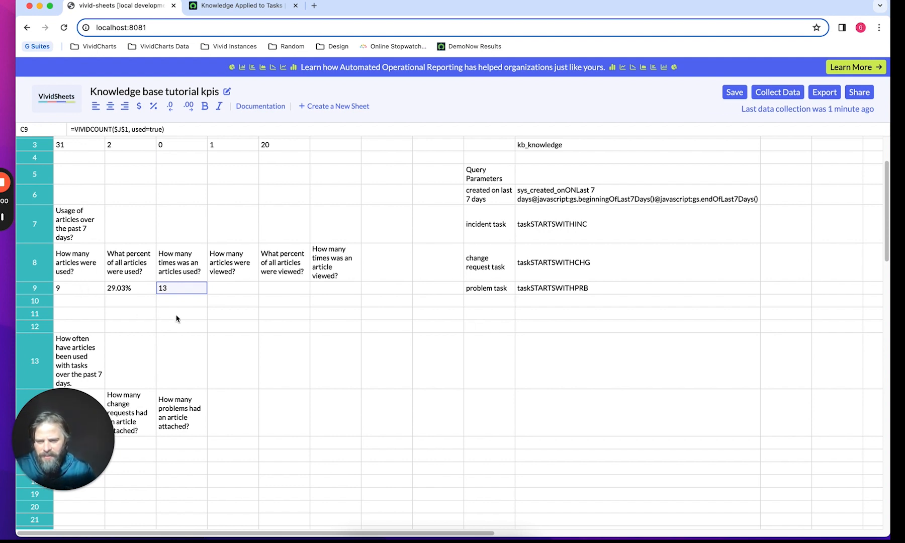
Step: Recommit the existing C9 formula and collect the data again
{"action": "double_click", "coordinate": [168, 289]}
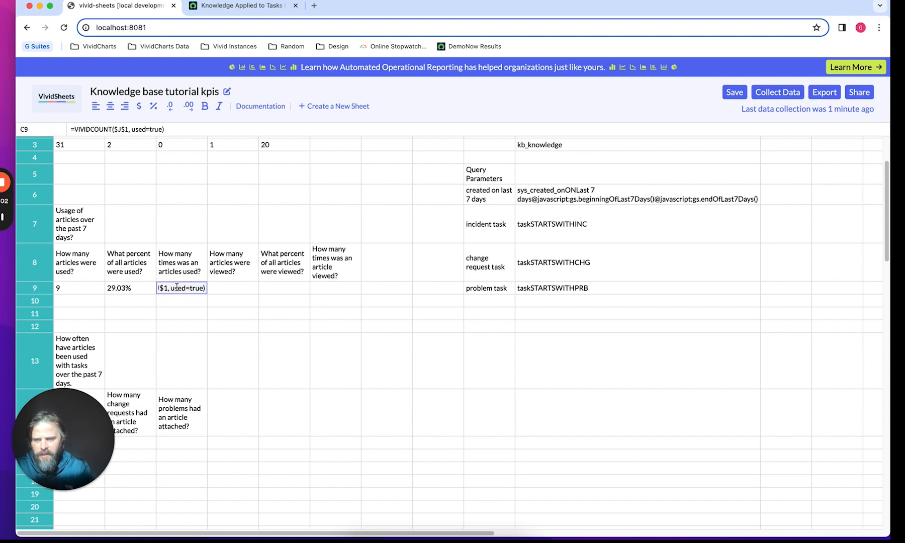
{"action": "key", "text": "Return"}
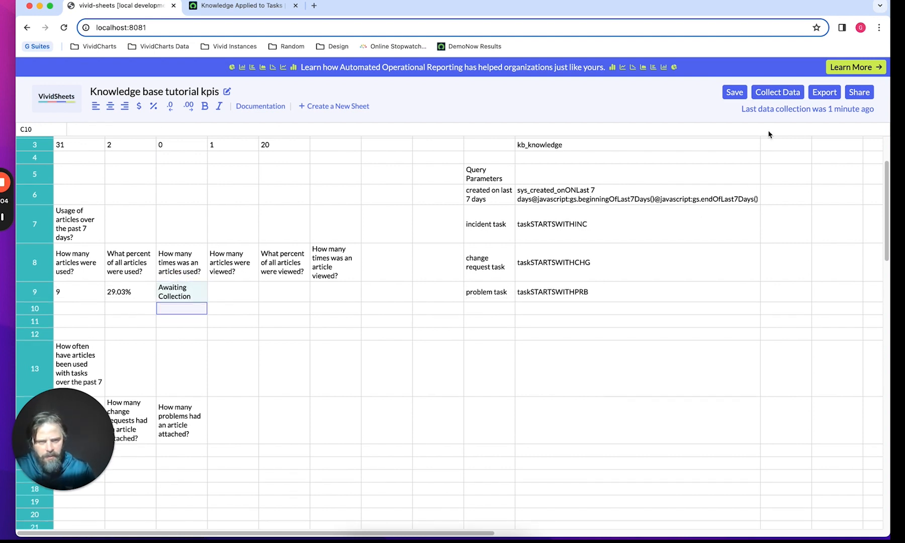
{"action": "left_click", "coordinate": [787, 92]}
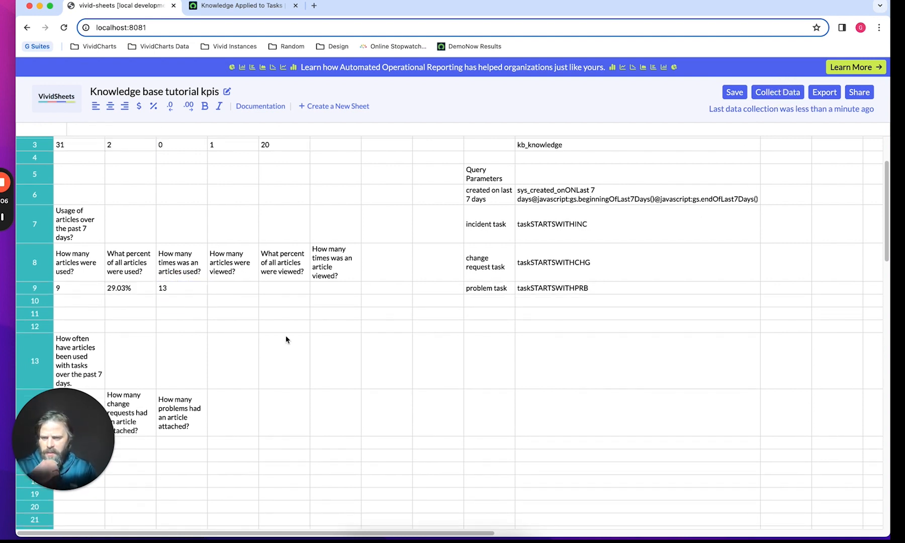
{"action": "left_click", "coordinate": [222, 290]}
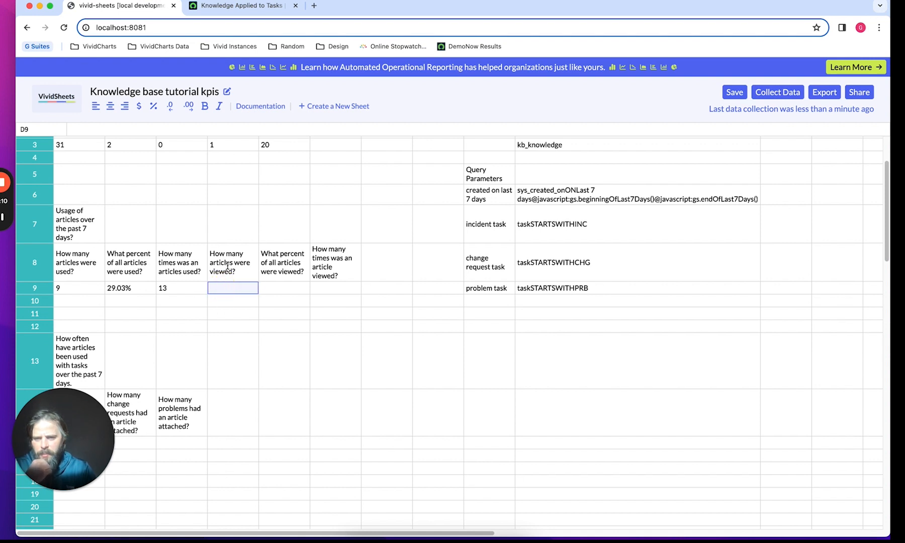
{"action": "left_click", "coordinate": [228, 267]}
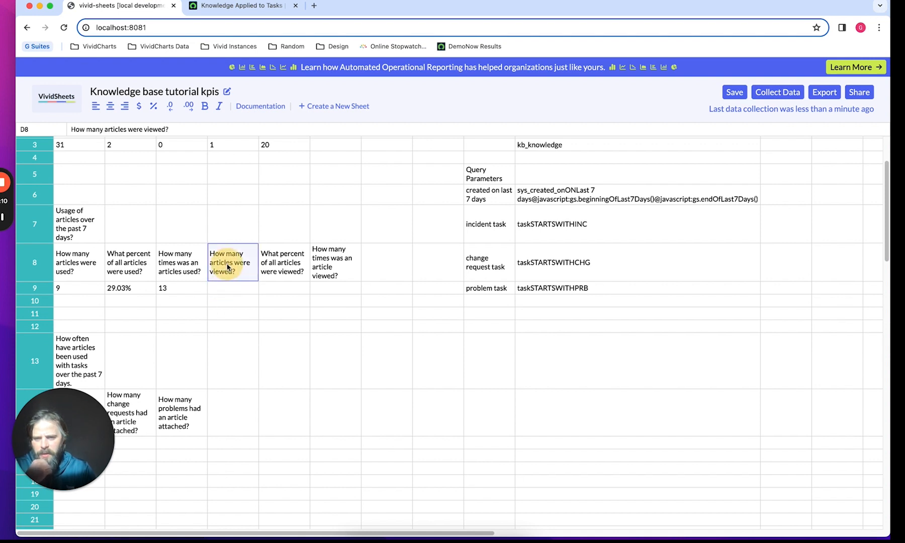
{"action": "left_click", "coordinate": [222, 292]}
{"action": "left_click", "coordinate": [226, 265]}
{"action": "left_click", "coordinate": [223, 288]}
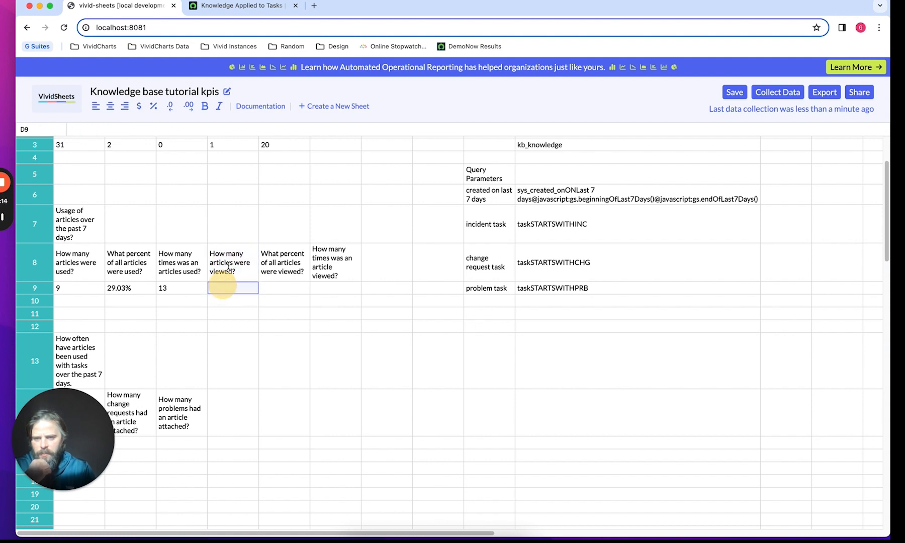
{"action": "left_click", "coordinate": [228, 265]}
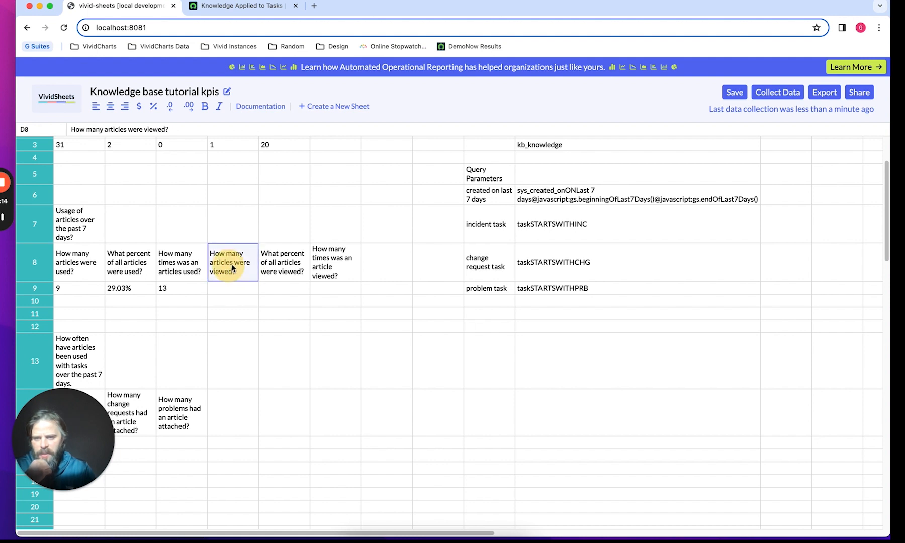
Step: Copy the A9 distinct-count formula into D9 under the articles-viewed question and collect the data
{"action": "left_click", "coordinate": [90, 293]}
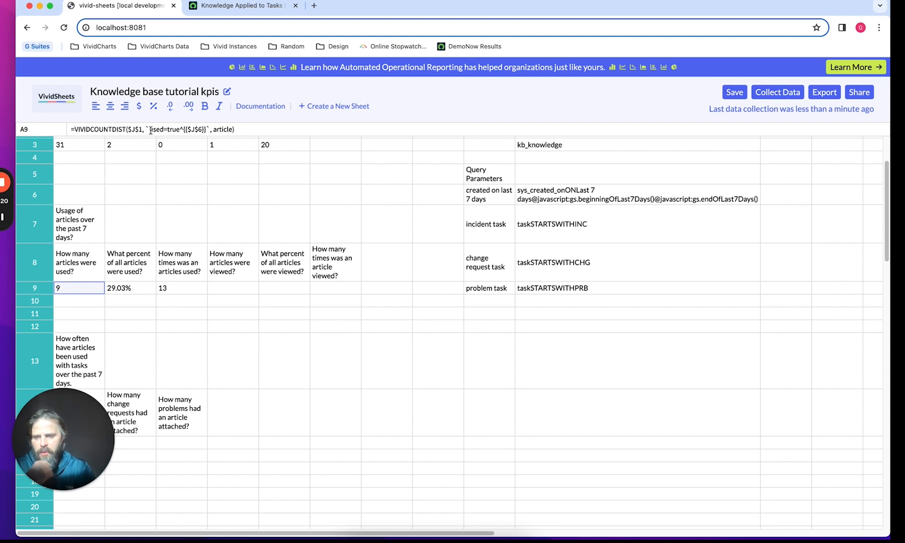
{"action": "left_click", "coordinate": [92, 301]}
{"action": "left_click", "coordinate": [91, 290]}
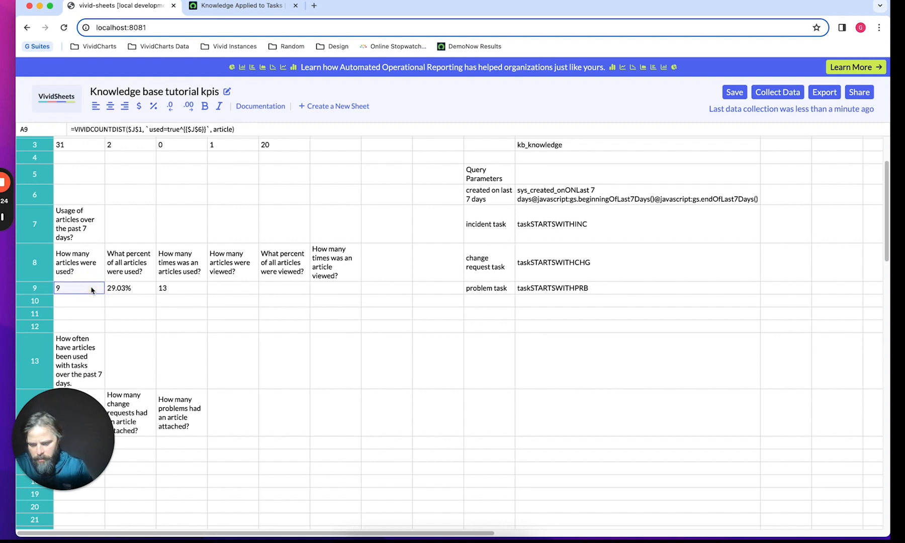
{"action": "key", "text": "Right"}
{"action": "key", "text": "Right"}
{"action": "key", "text": "Right"}
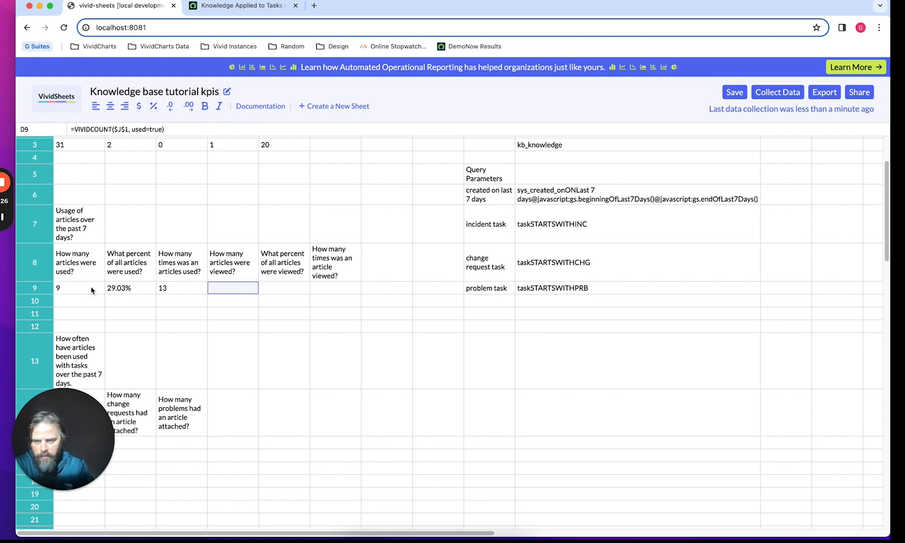
{"action": "key", "text": "ctrl+v"}
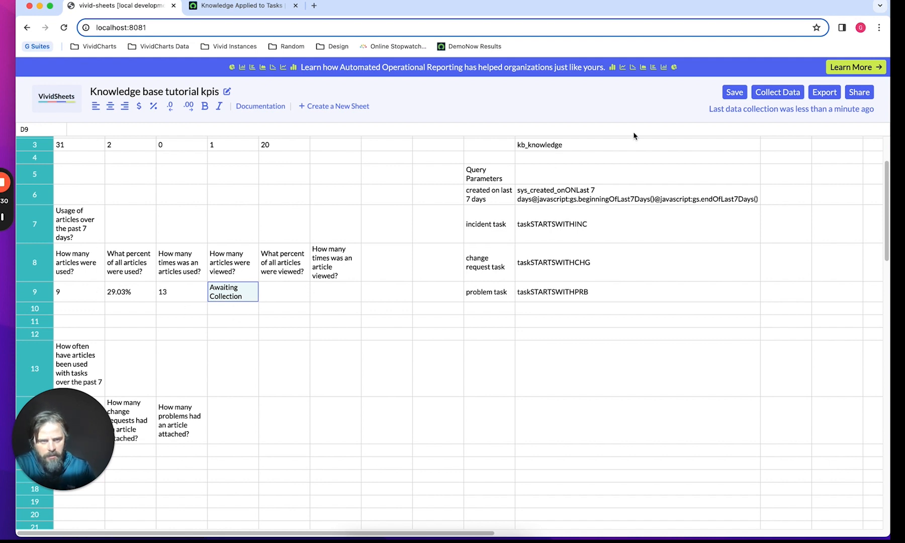
{"action": "left_click", "coordinate": [774, 96]}
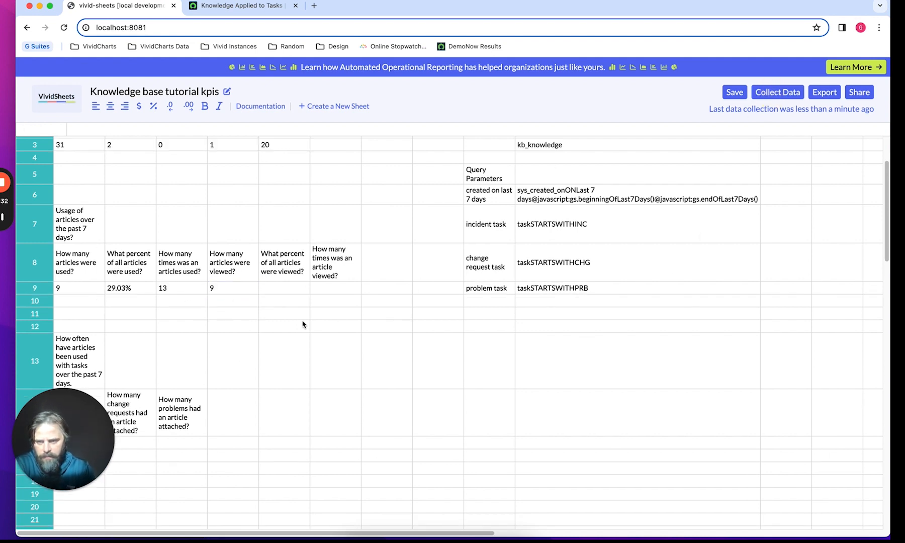
Step: Replace used with viewed in the D9 formula's encoded query, commit it, and collect the data
{"action": "left_click", "coordinate": [235, 290]}
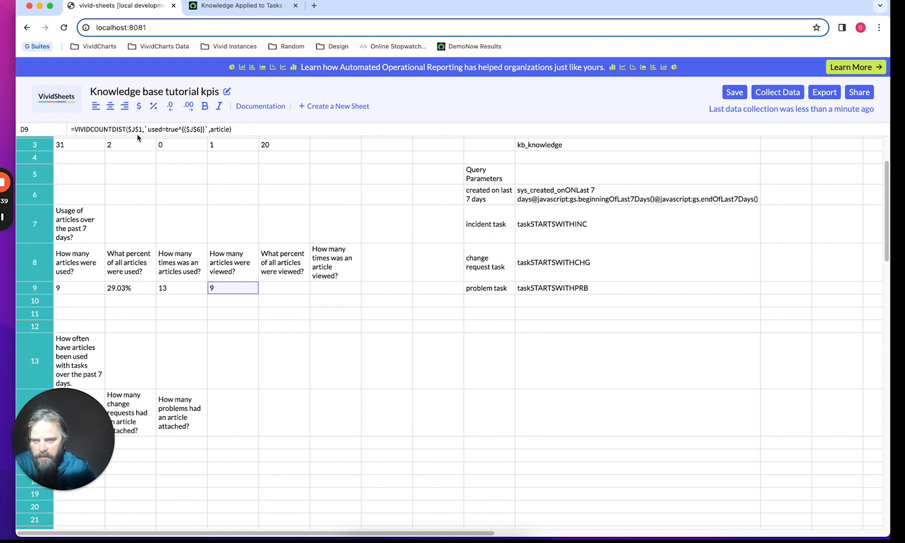
{"action": "scroll", "coordinate": [392, 282], "scroll_direction": "up", "scroll_amount": 3}
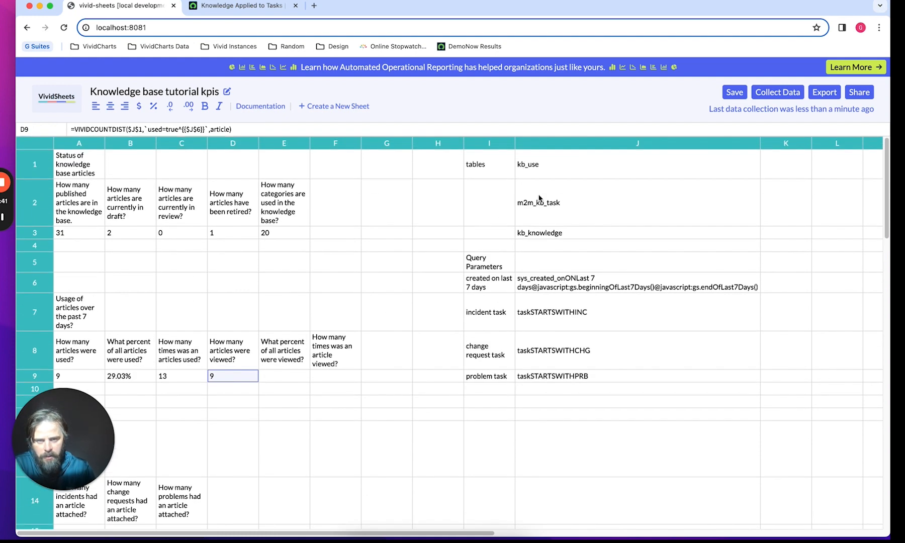
{"action": "left_click", "coordinate": [162, 130]}
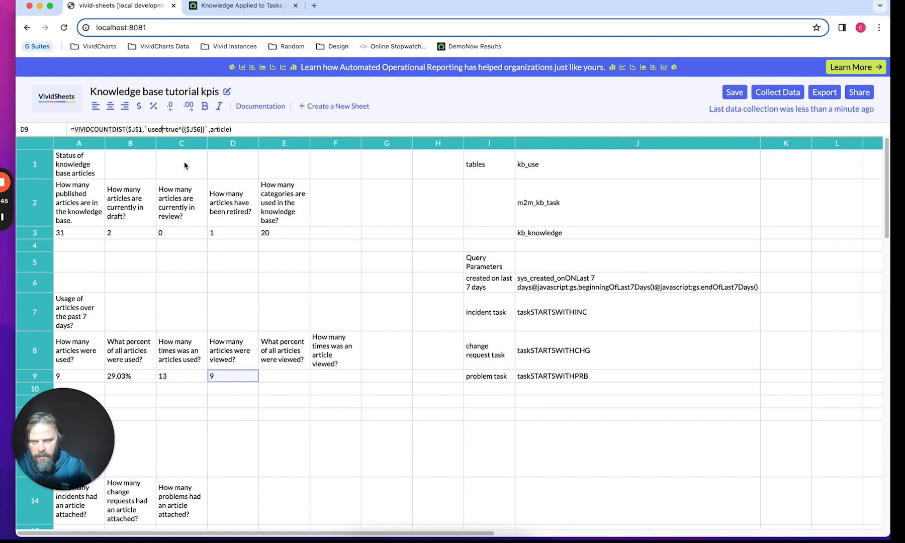
{"action": "key", "text": "BackSpace"}
{"action": "key", "text": "BackSpace"}
{"action": "key", "text": "BackSpace"}
{"action": "key", "text": "BackSpace"}
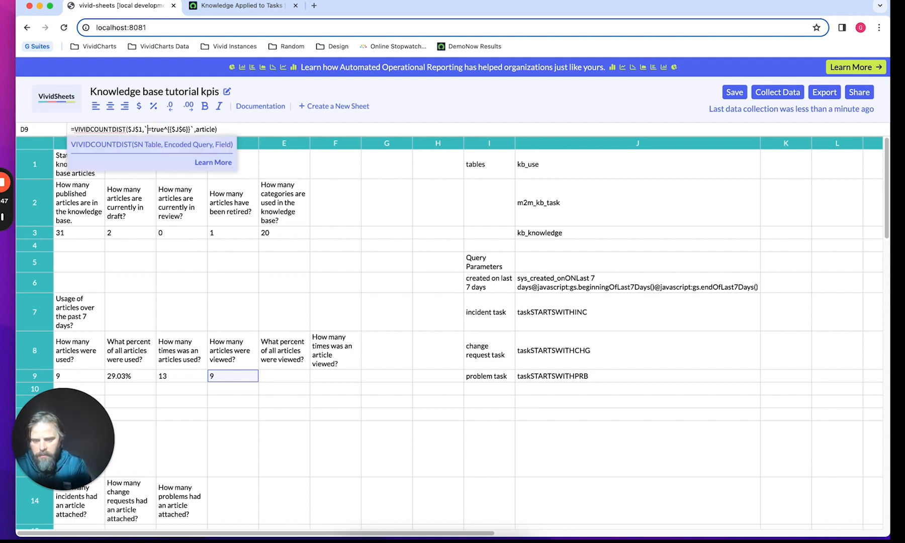
{"action": "type", "text": "viewed"}
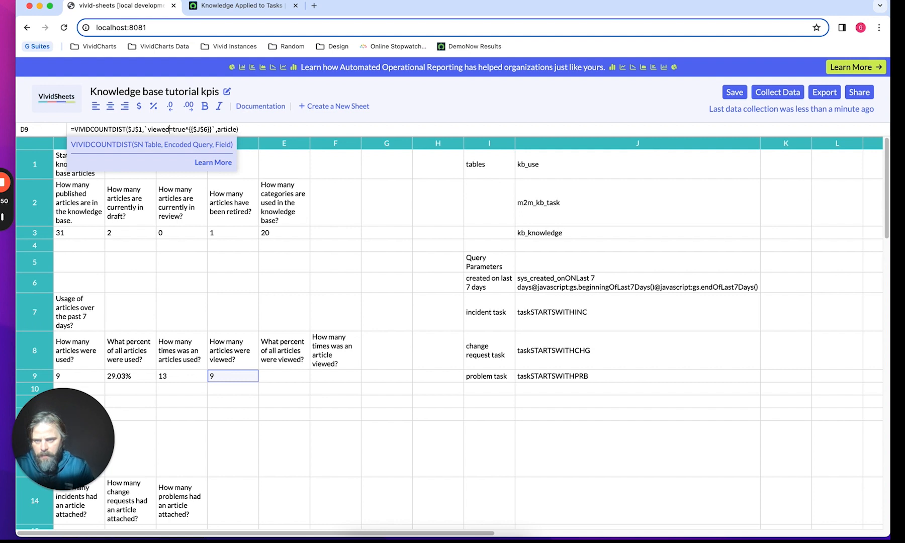
{"action": "key", "text": "Return"}
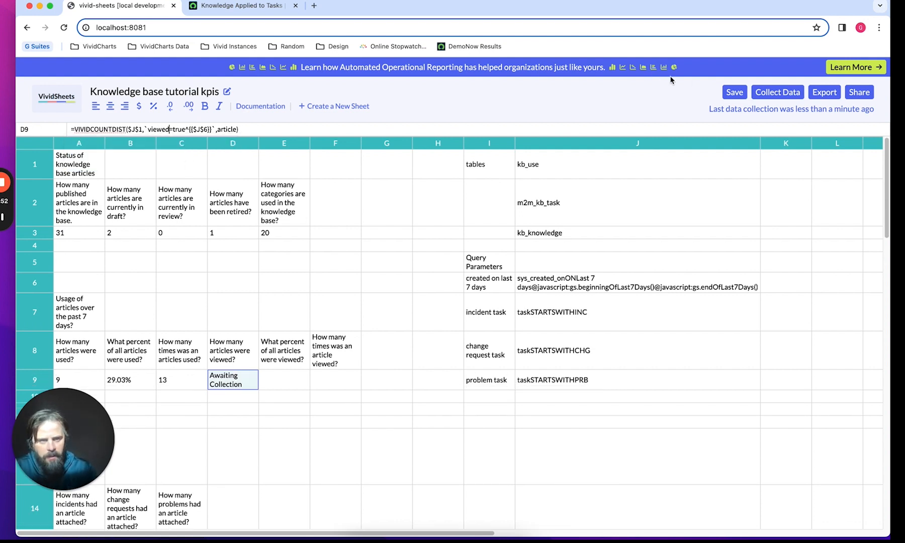
{"action": "left_click", "coordinate": [777, 92]}
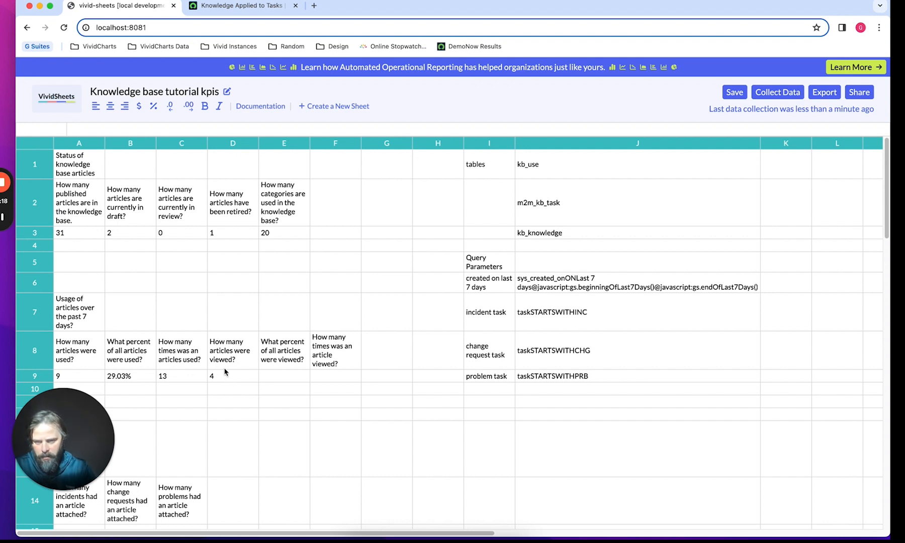
Step: Enter =DIVIDE(D9, A3) in E9 for the percent of articles viewed and format the cell as a percentage
{"action": "left_click", "coordinate": [280, 378]}
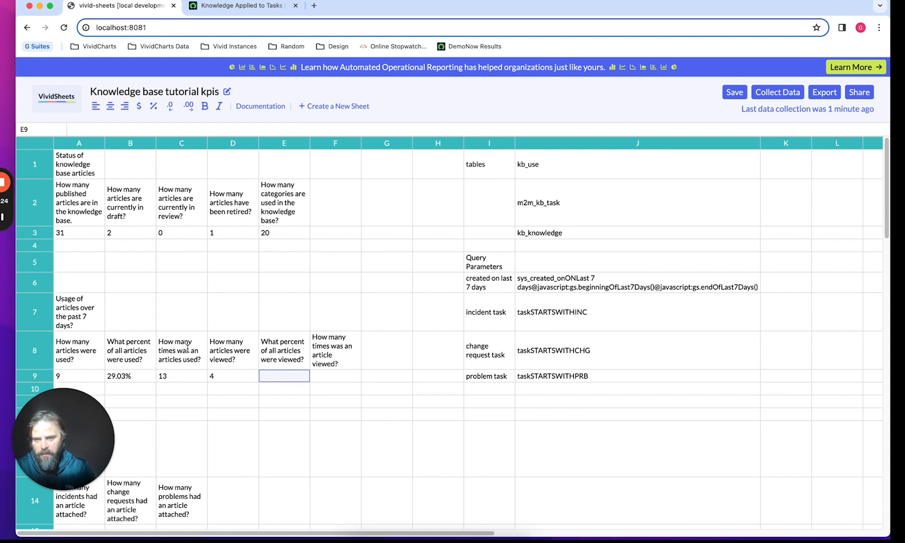
{"action": "left_click", "coordinate": [276, 376]}
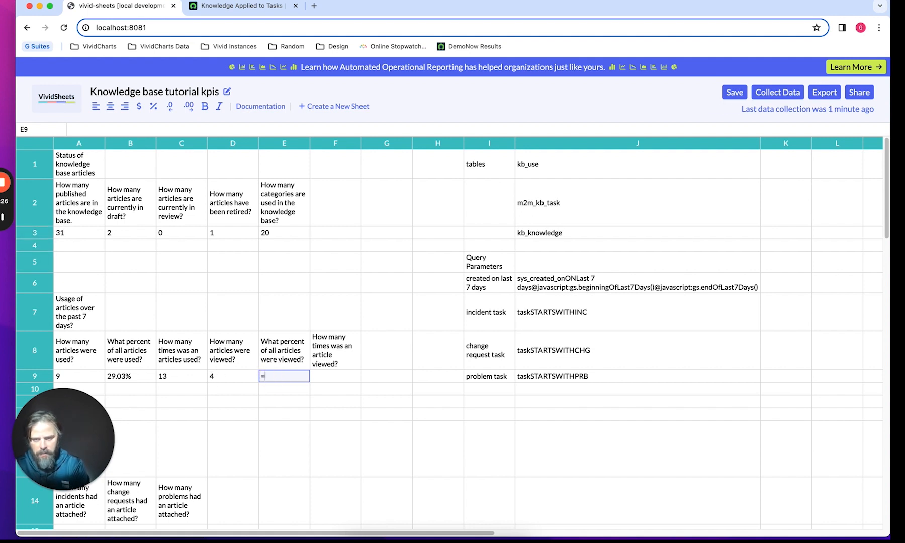
{"action": "type", "text": "=DIVID"}
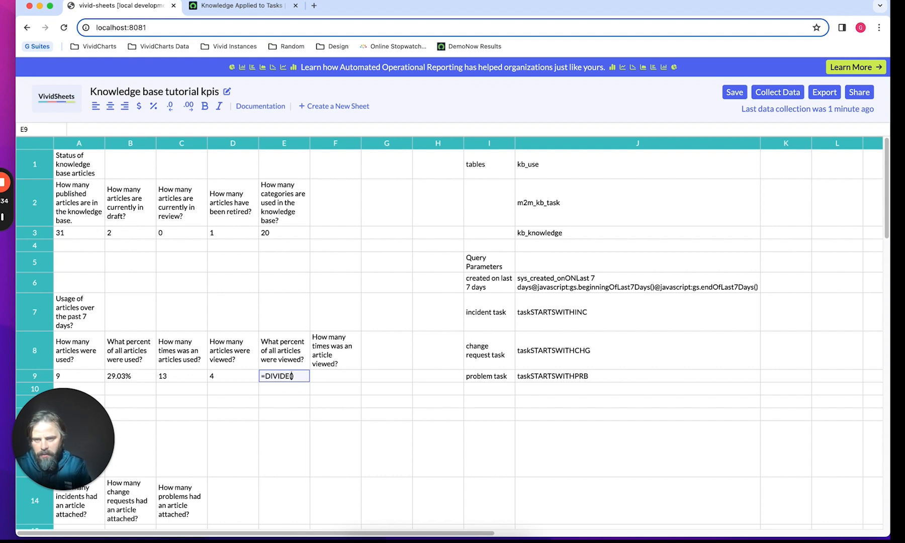
{"action": "type", "text": "E(D9,"}
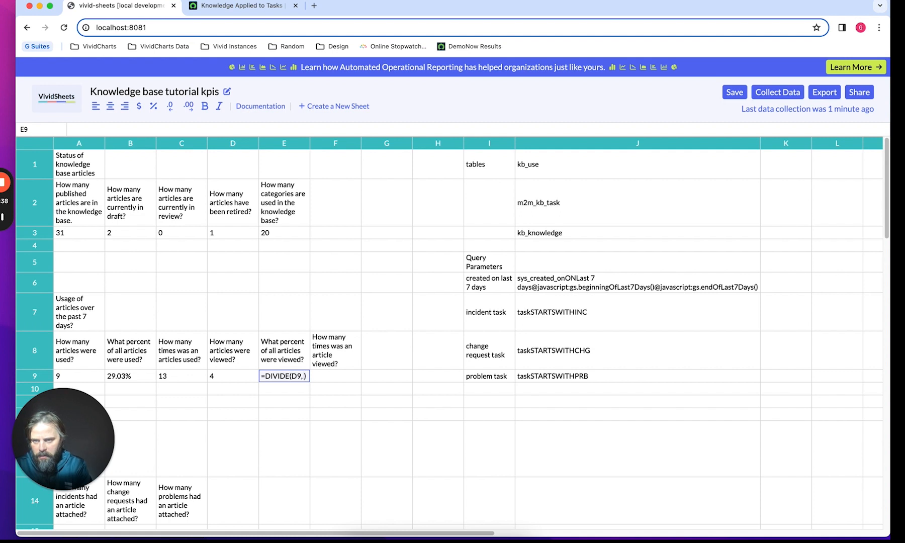
{"action": "type", "text": " A3"}
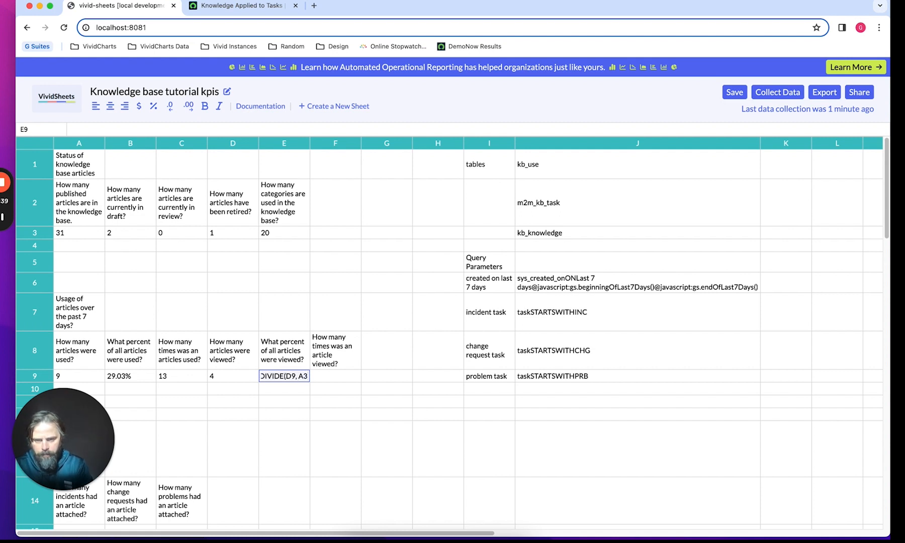
{"action": "key", "text": "Return"}
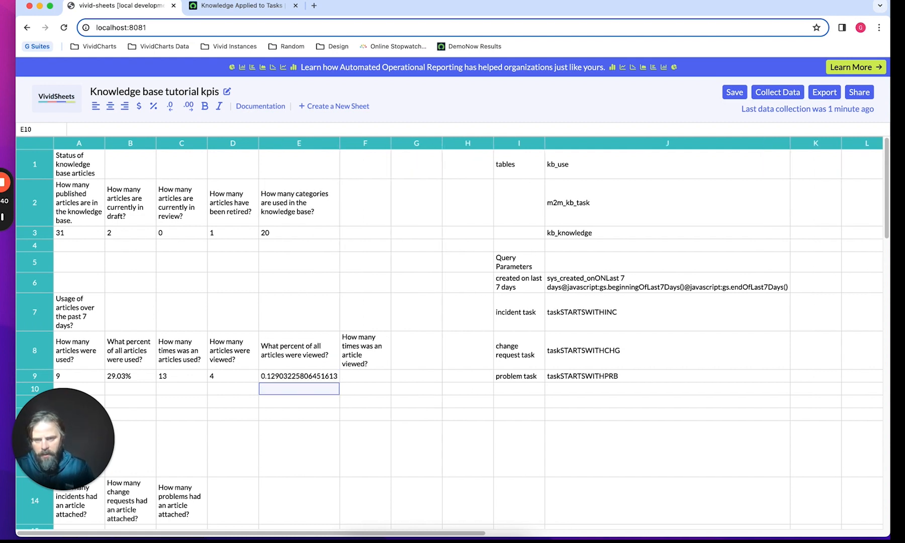
{"action": "left_click", "coordinate": [284, 375]}
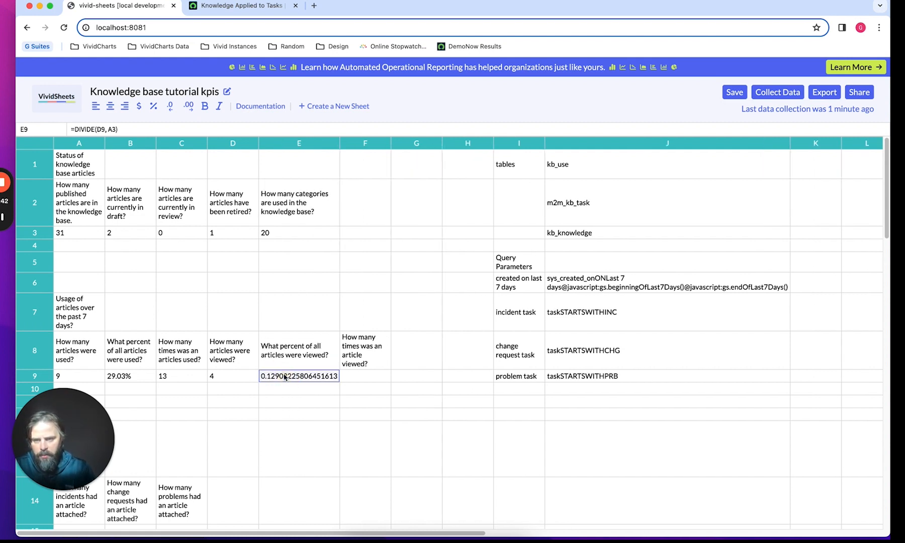
{"action": "left_click", "coordinate": [154, 106]}
{"action": "left_click", "coordinate": [335, 376]}
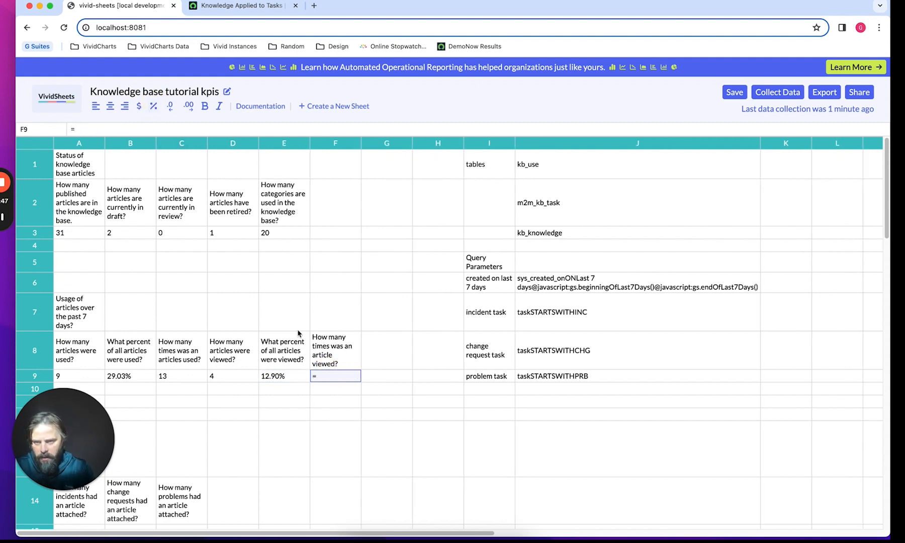
{"action": "left_click", "coordinate": [106, 129]}
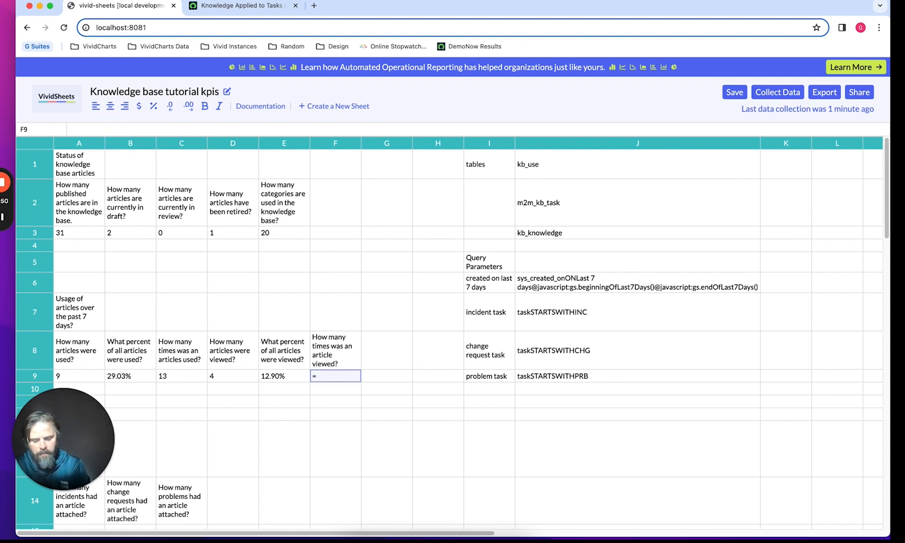
{"action": "type", "text": "="}
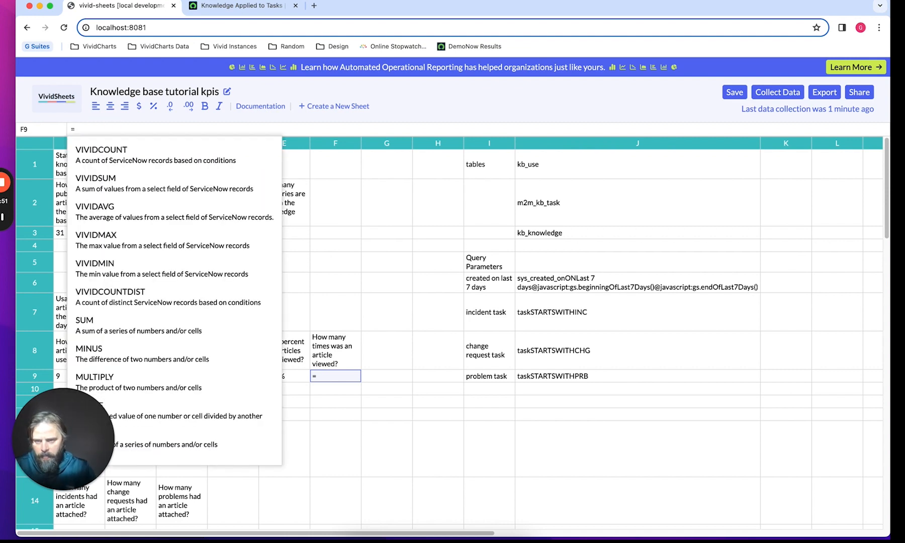
{"action": "left_click", "coordinate": [106, 151]}
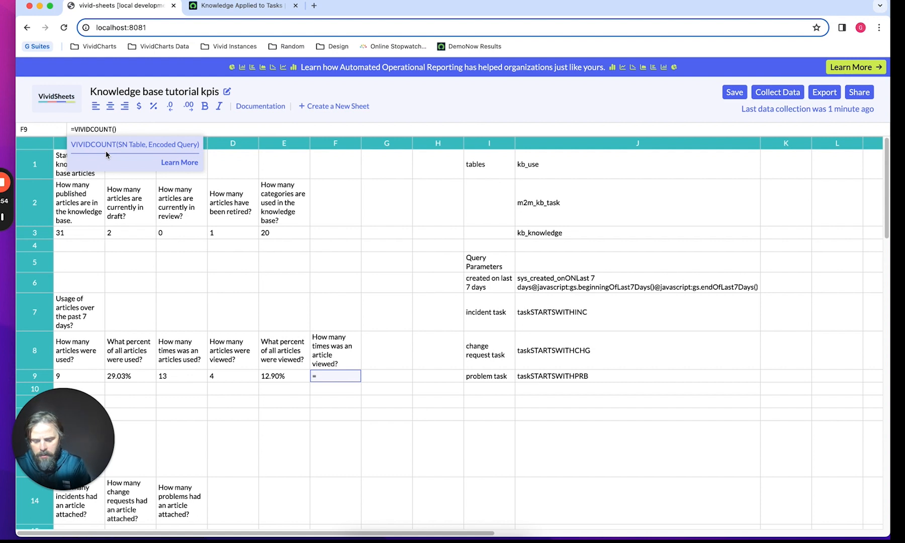
{"action": "type", "text": "$"}
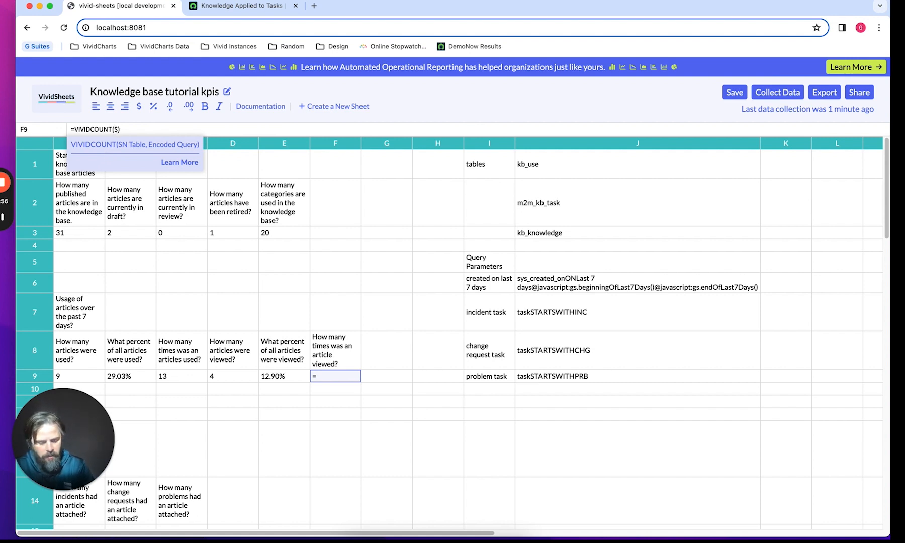
{"action": "key", "text": "ctrl+a"}
{"action": "key", "text": "BackSpace"}
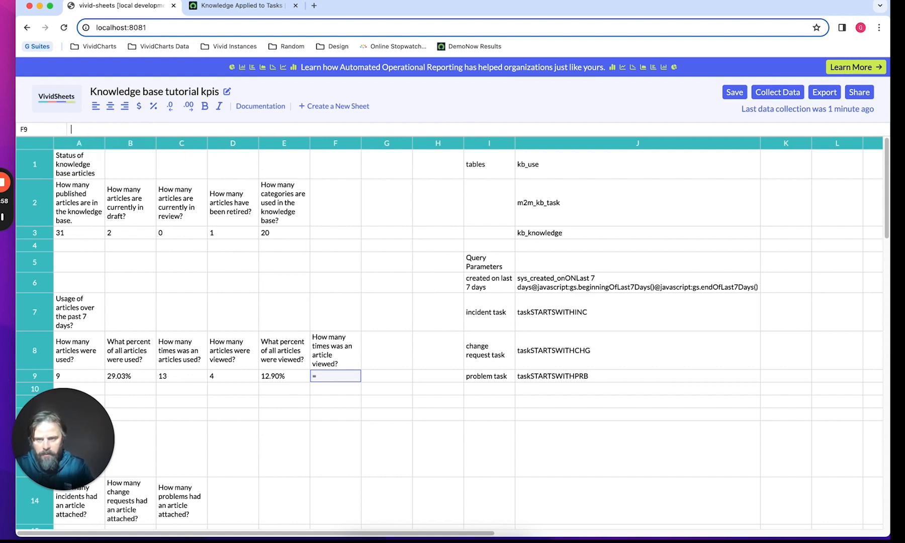
Step: Copy the C9 count formula into F9 under the times-viewed question and collect the data
{"action": "left_click", "coordinate": [176, 377]}
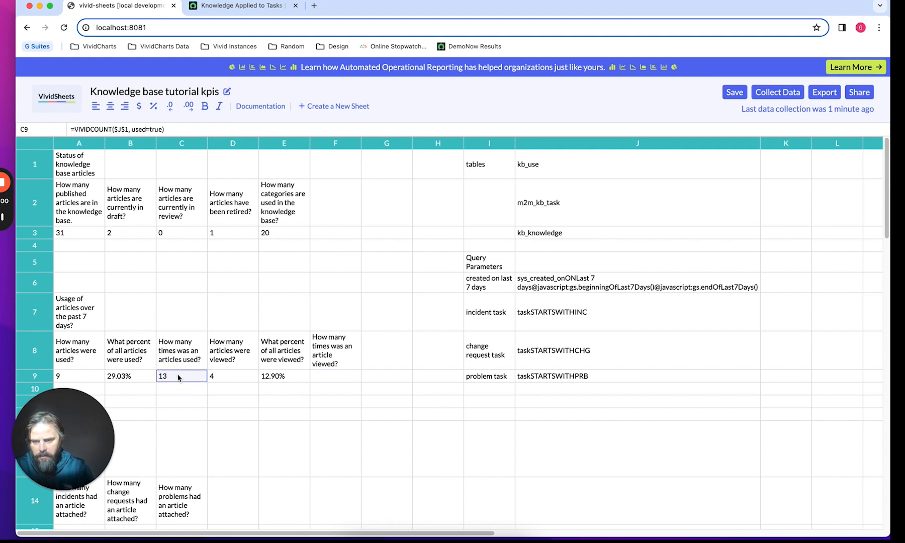
{"action": "key", "text": "Right"}
{"action": "key", "text": "Right"}
{"action": "key", "text": "Right"}
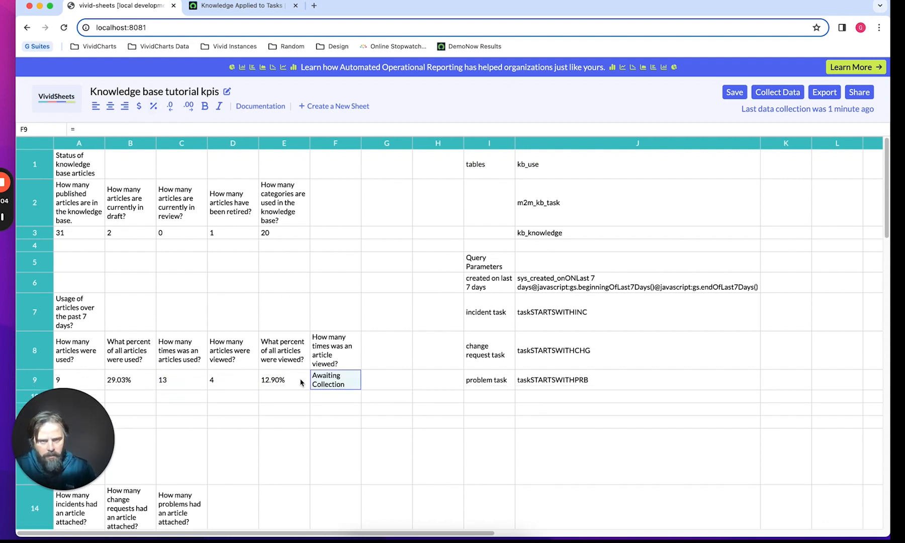
{"action": "left_click", "coordinate": [779, 92]}
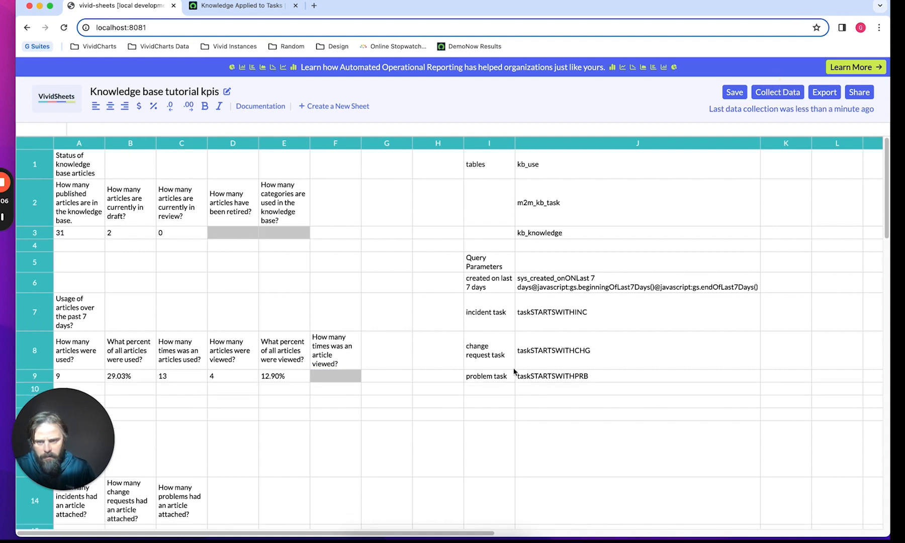
Step: Replace used with viewed in the F9 formula's encoded query, commit it, and collect the data
{"action": "left_click", "coordinate": [321, 377]}
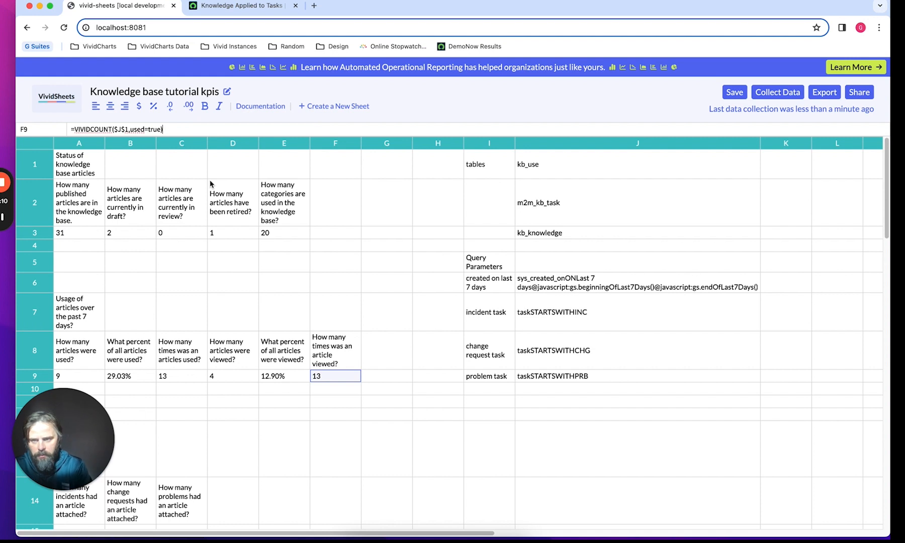
{"action": "left_click", "coordinate": [146, 129]}
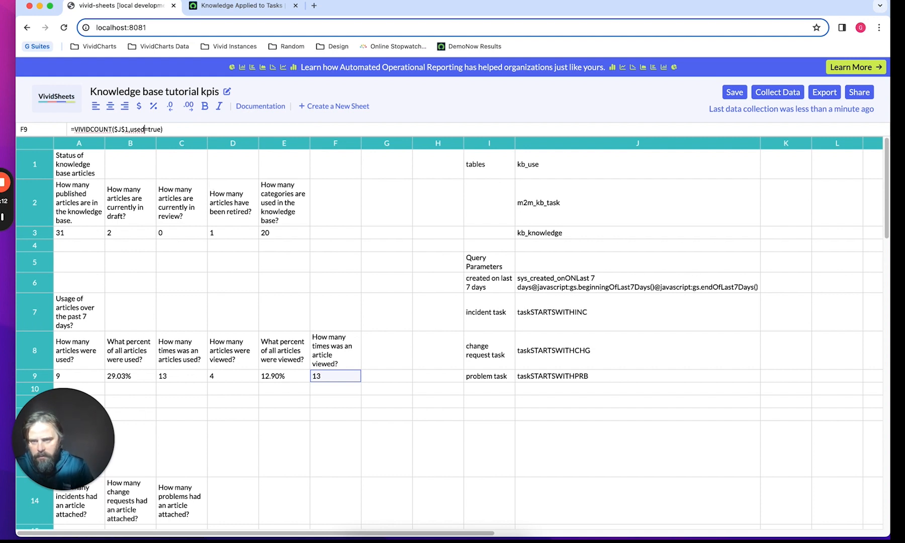
{"action": "key", "text": "BackSpace"}
{"action": "key", "text": "BackSpace"}
{"action": "key", "text": "BackSpace"}
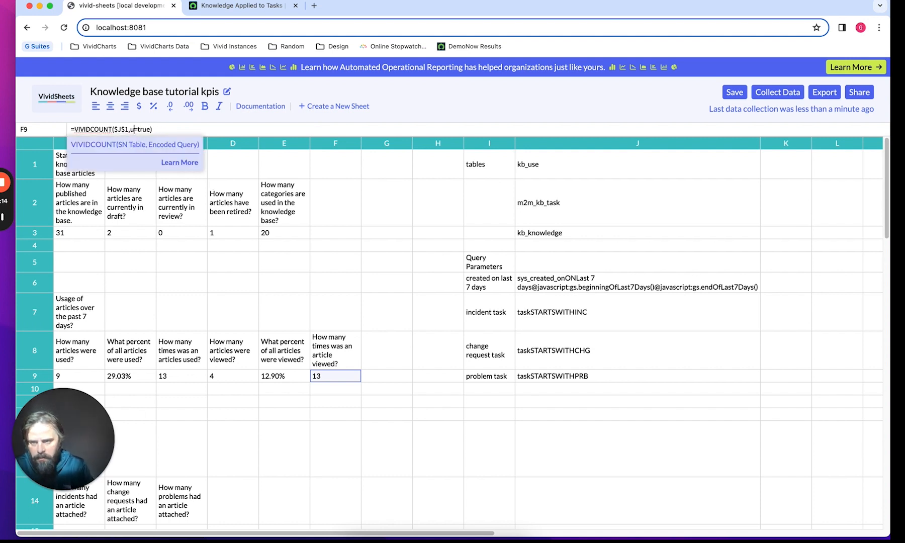
{"action": "key", "text": "BackSpace"}
{"action": "type", "text": "viewed"}
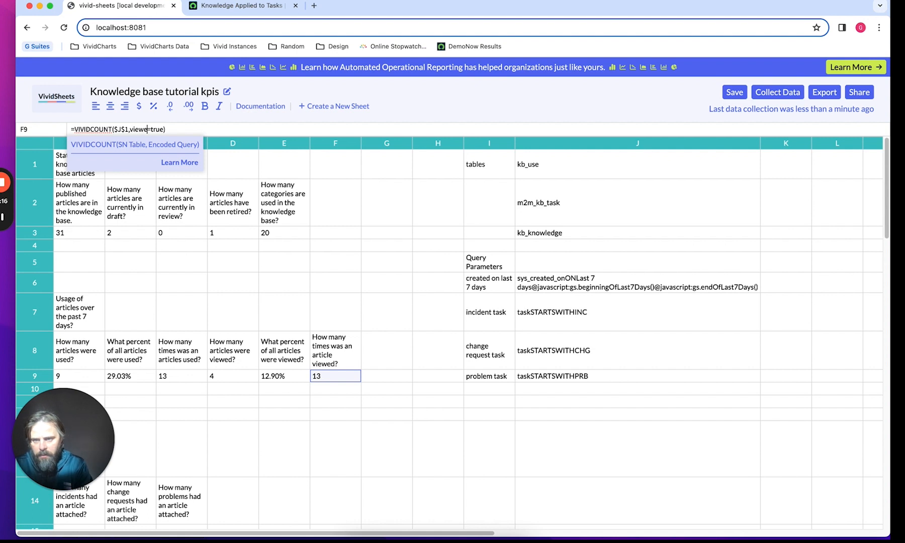
{"action": "key", "text": "Return"}
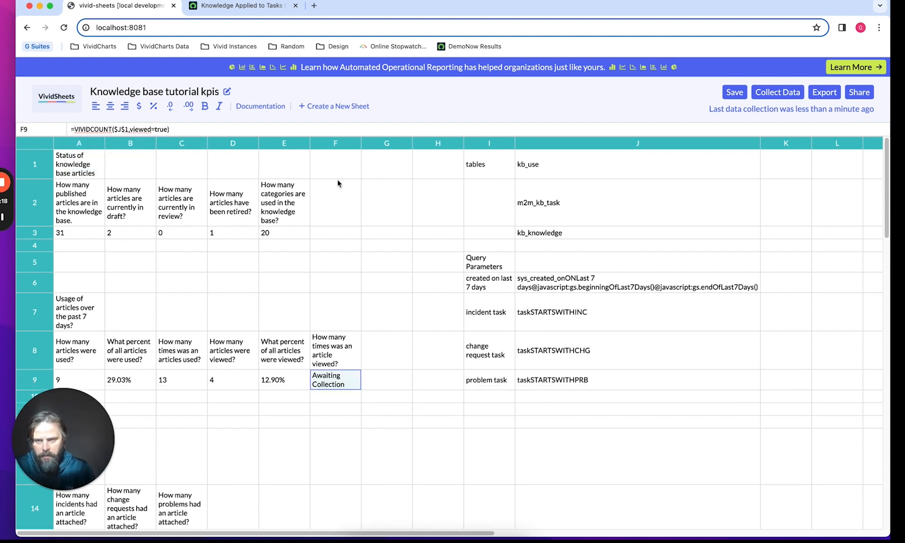
{"action": "left_click", "coordinate": [767, 93]}
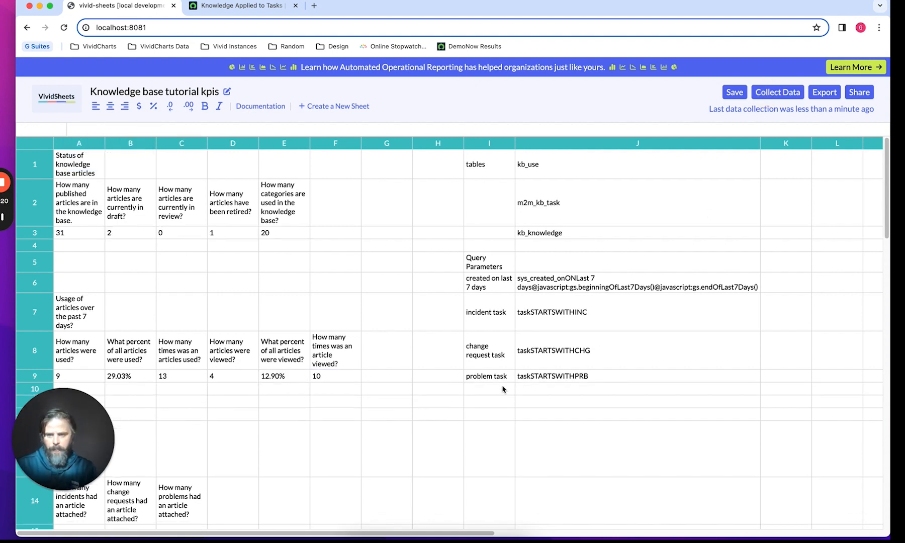
Step: Review the row 9 usage and view formulas, comparing F9 and C9 with B9 and A9
{"action": "scroll", "coordinate": [376, 420], "scroll_direction": "down", "scroll_amount": 1}
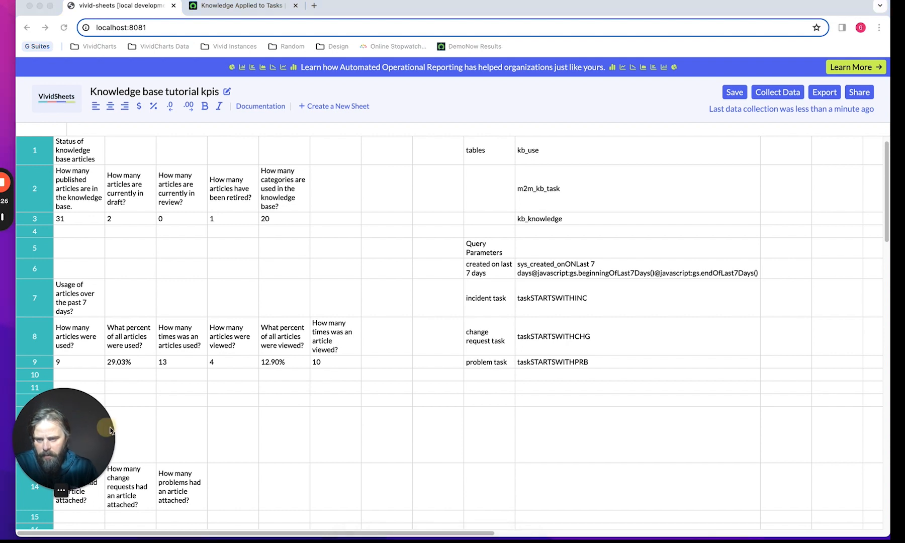
{"action": "left_click_drag", "start_coordinate": [106, 429], "coordinate": [402, 437]}
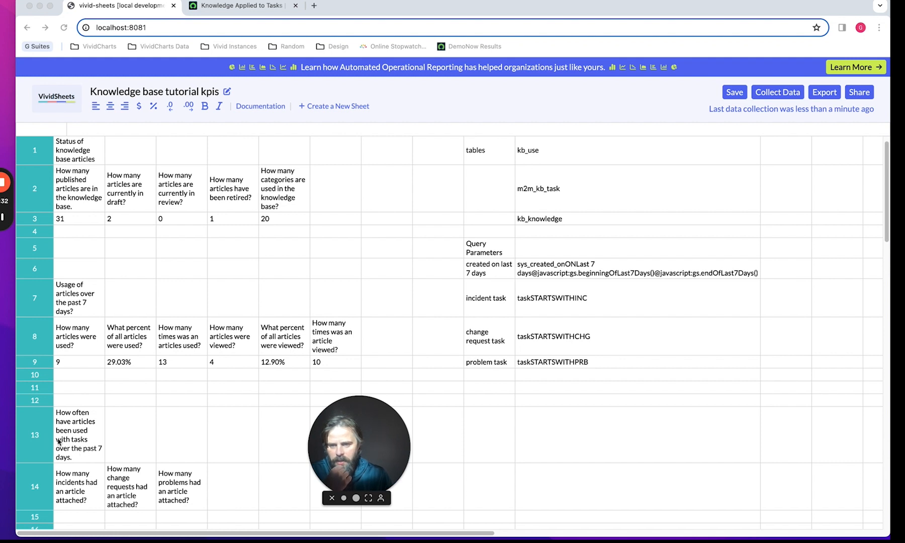
{"action": "left_click", "coordinate": [327, 365]}
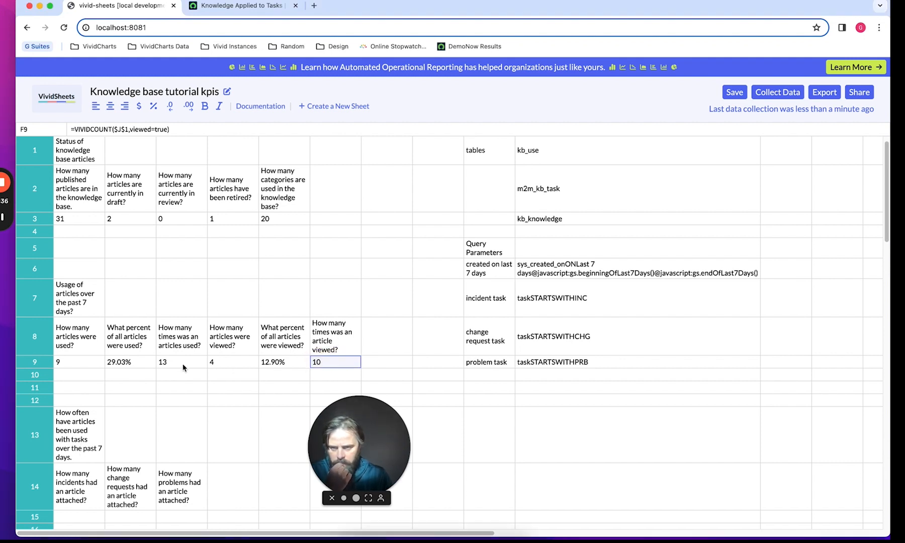
{"action": "left_click", "coordinate": [160, 363]}
{"action": "left_click", "coordinate": [133, 363]}
{"action": "left_click", "coordinate": [85, 366]}
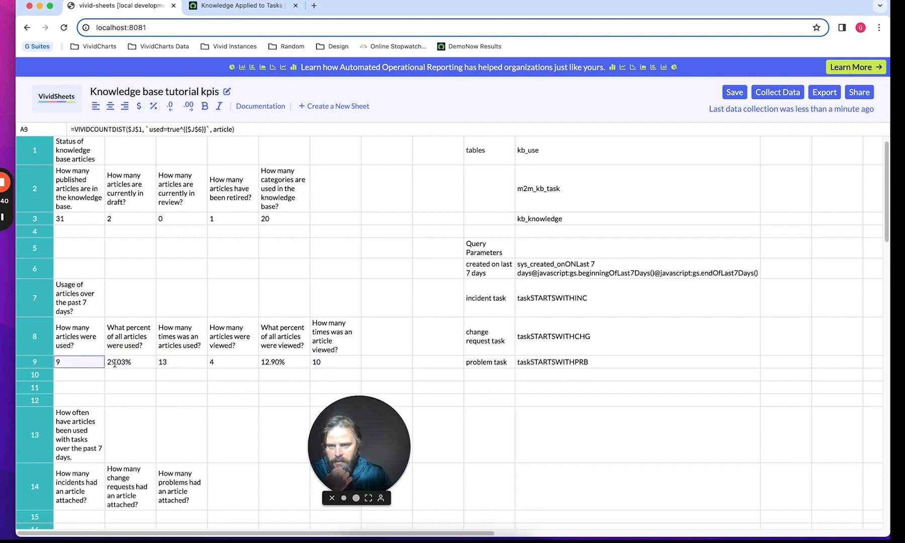
{"action": "key", "text": "Right"}
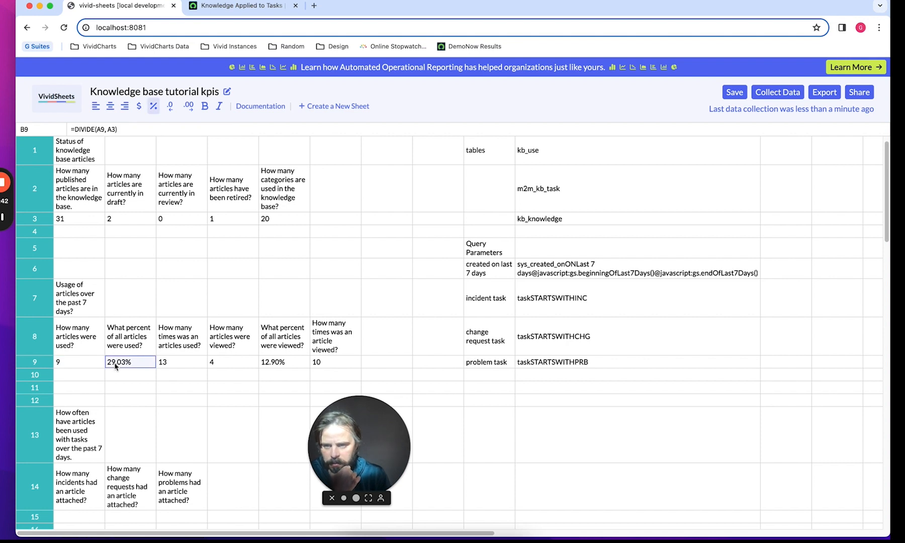
{"action": "key", "text": "Left"}
{"action": "key", "text": "Right"}
{"action": "key", "text": "Left"}
{"action": "key", "text": "Right"}
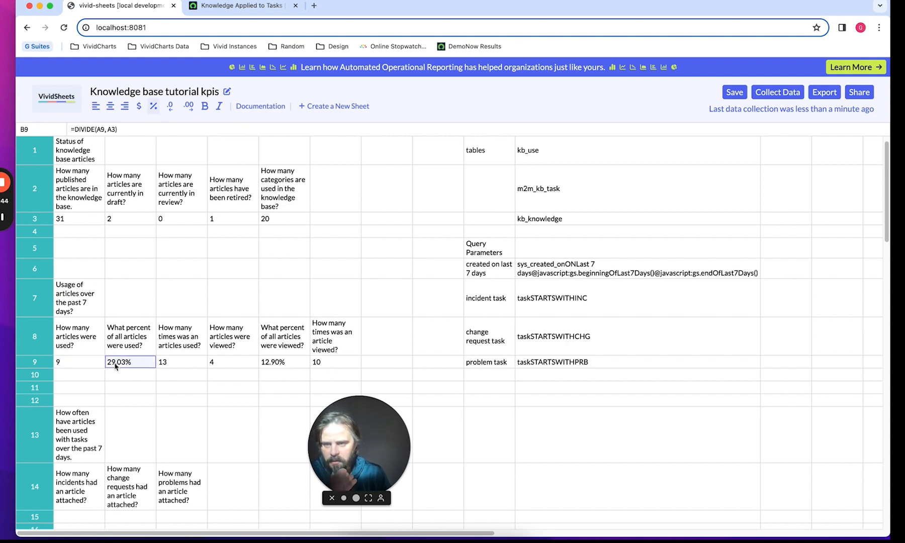
{"action": "key", "text": "Left"}
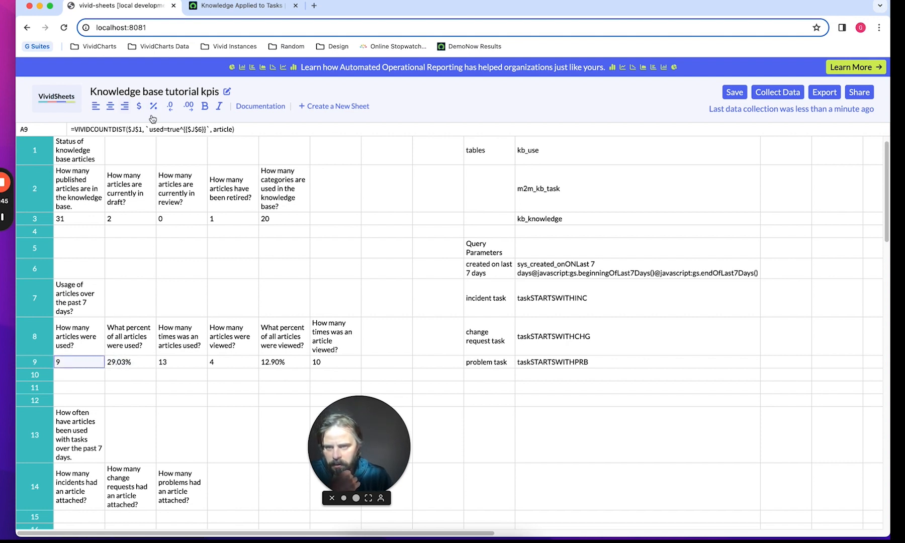
Step: Check the A9 formula's reference to the last-7-days query parameter in J6 against the C9 formula
{"action": "left_click_drag", "start_coordinate": [149, 129], "coordinate": [196, 129]}
{"action": "left_click", "coordinate": [197, 129]}
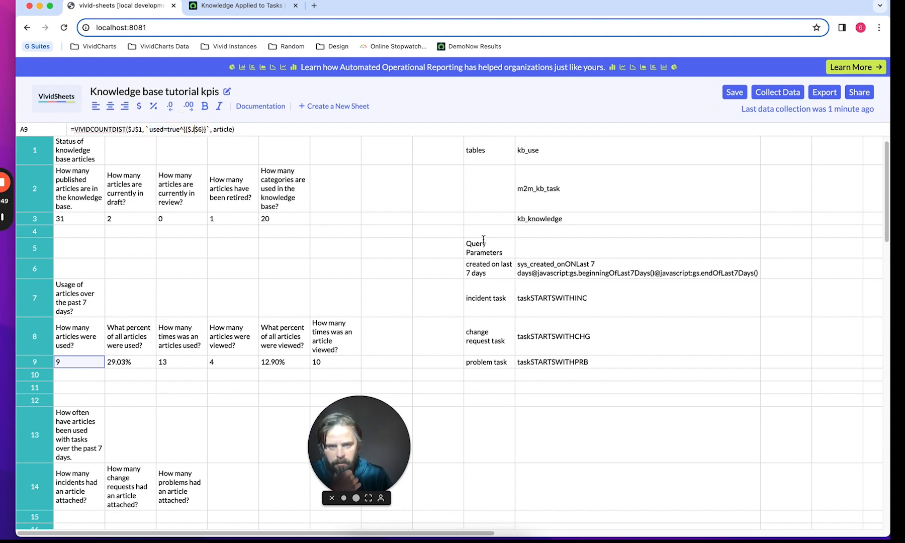
{"action": "left_click", "coordinate": [86, 307]}
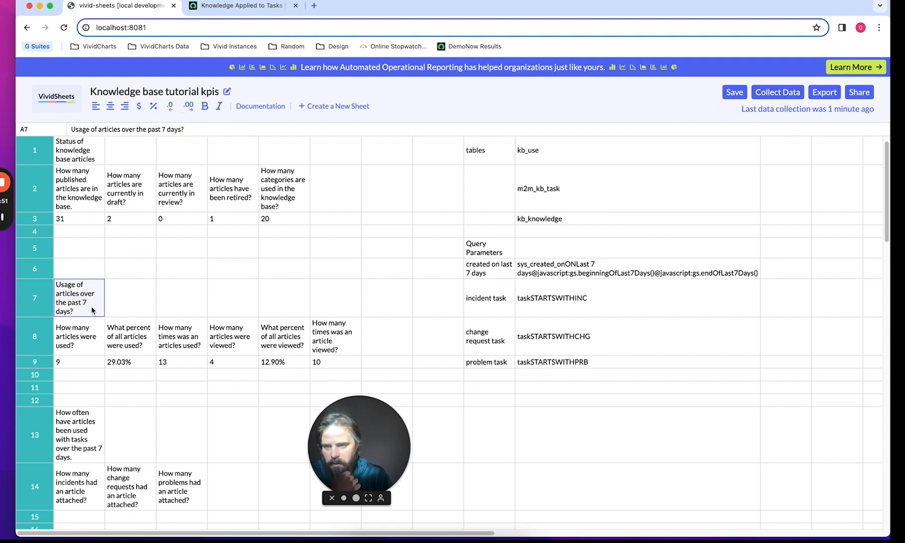
{"action": "left_click", "coordinate": [136, 365]}
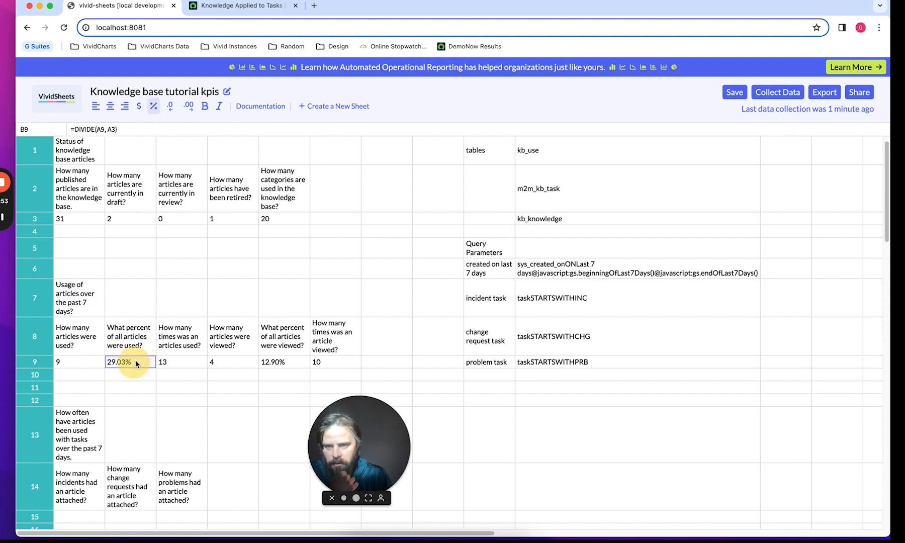
{"action": "left_click", "coordinate": [177, 365]}
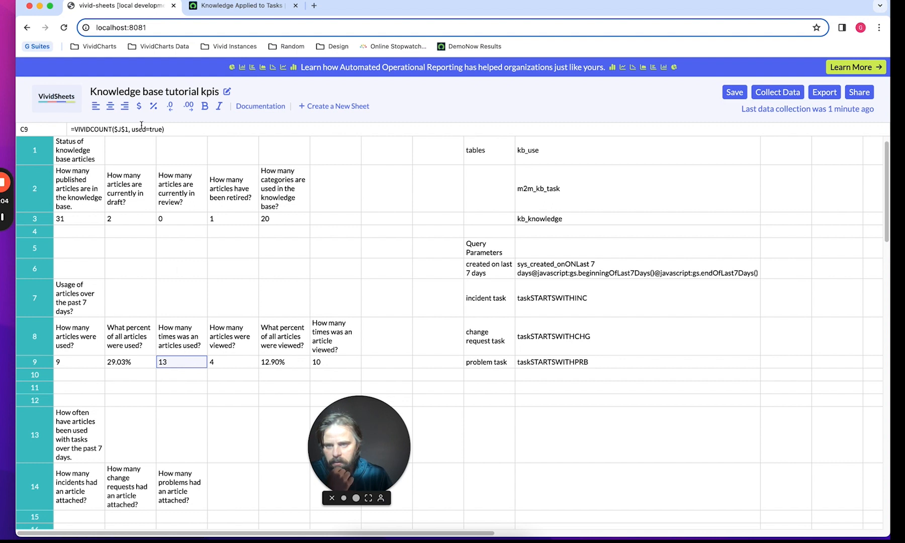
{"action": "left_click", "coordinate": [588, 271]}
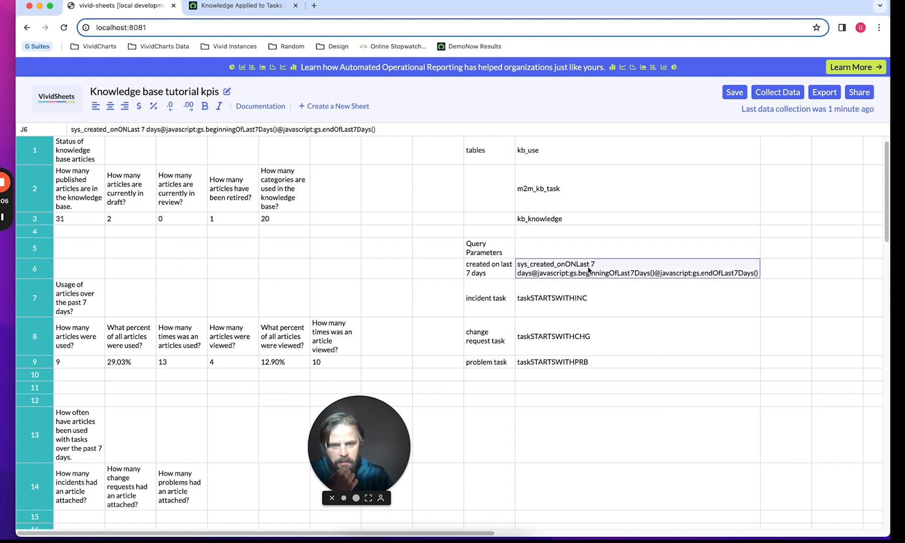
{"action": "left_click", "coordinate": [171, 365]}
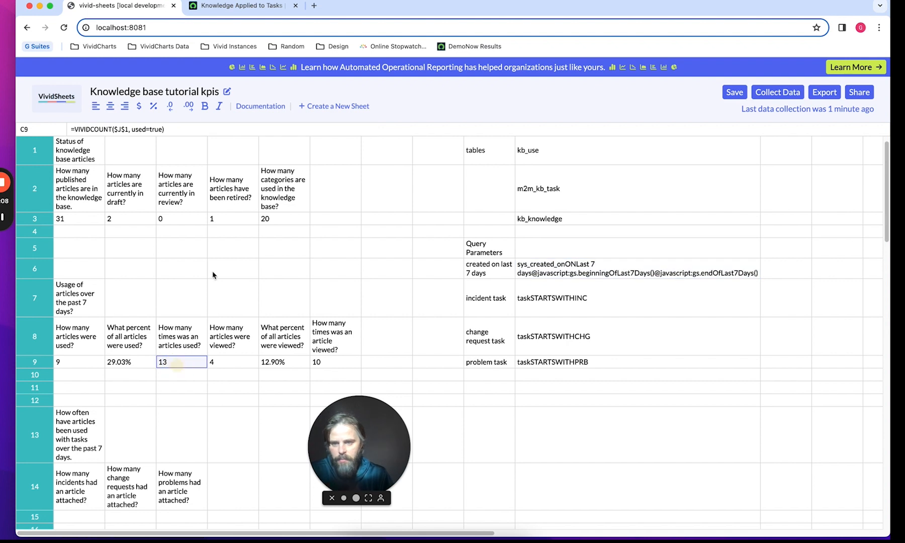
Step: Change the C9 formula to =VIVIDCOUNT($J$1, `used=true^{{$J$6}}`) so it is limited to the last 7 days, and collect the data
{"action": "left_click", "coordinate": [131, 129]}
{"action": "type", "text": "`"}
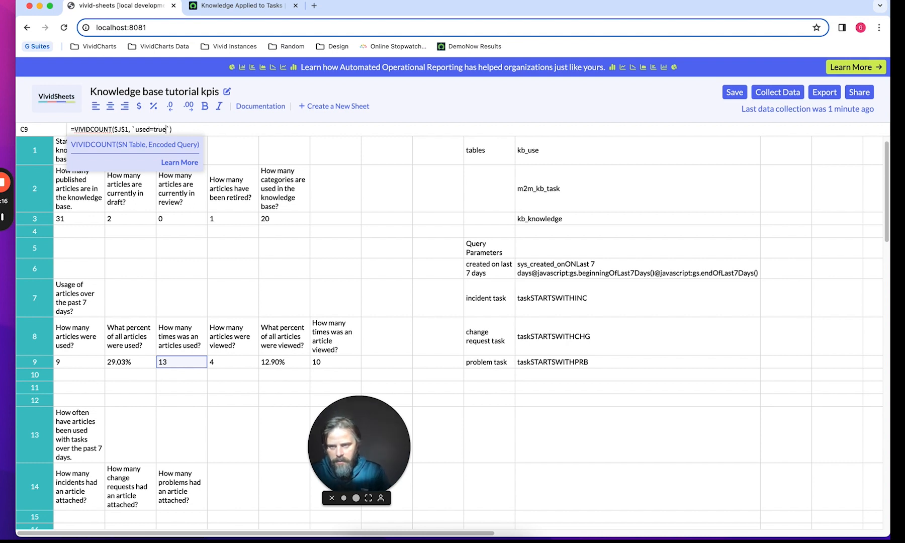
{"action": "type", "text": "^"}
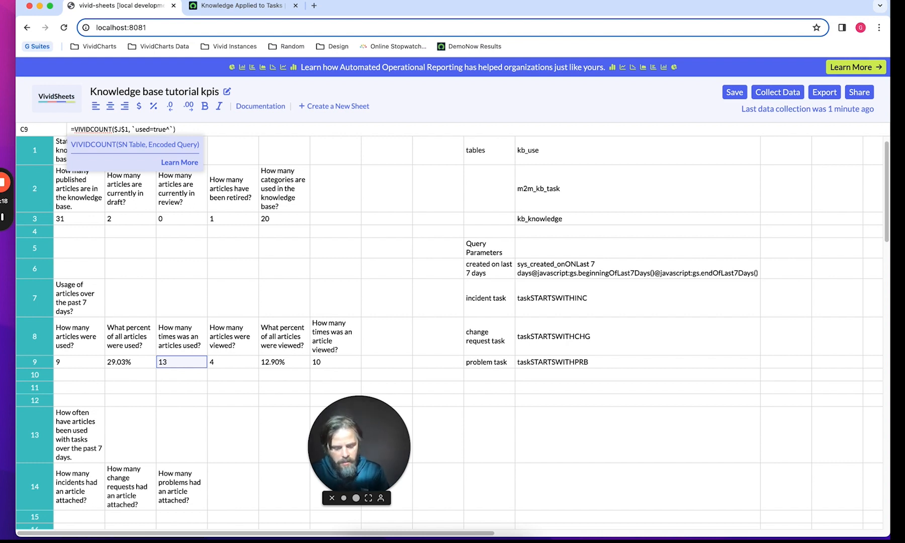
{"action": "type", "text": "{{}}"}
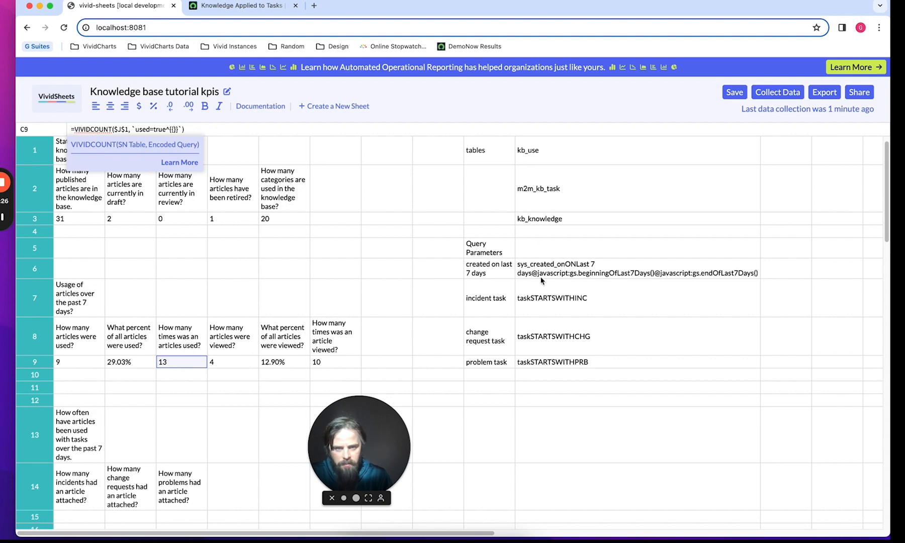
{"action": "scroll", "coordinate": [550, 271], "scroll_direction": "up", "scroll_amount": 1}
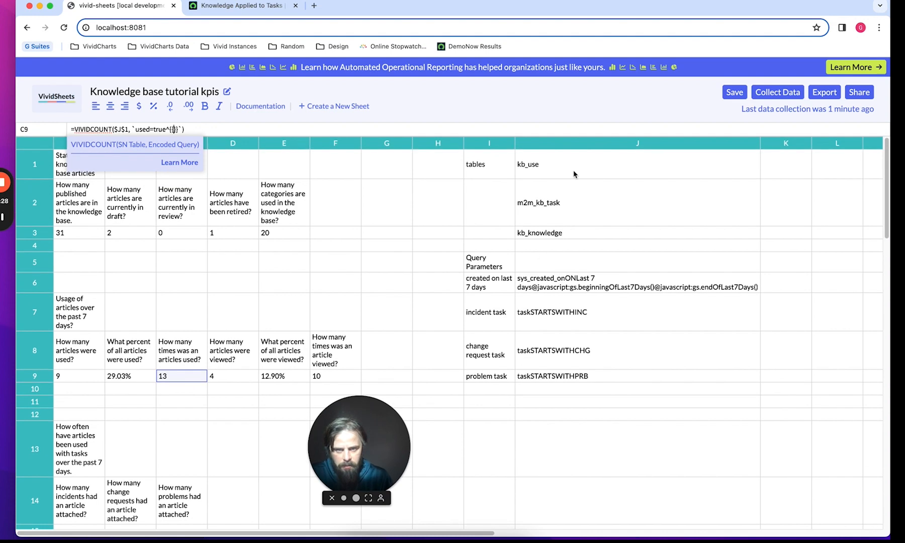
{"action": "scroll", "coordinate": [189, 339], "scroll_direction": "down", "scroll_amount": 1}
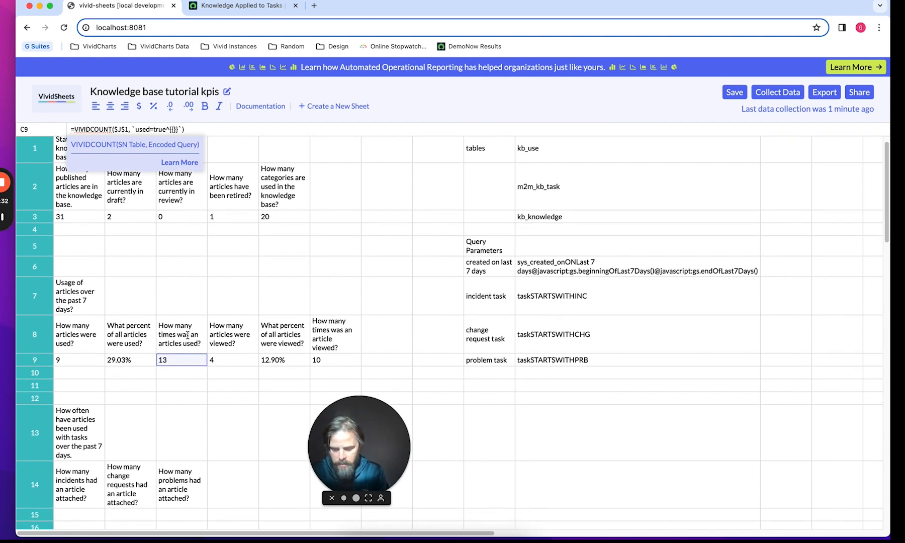
{"action": "type", "text": "$J$"}
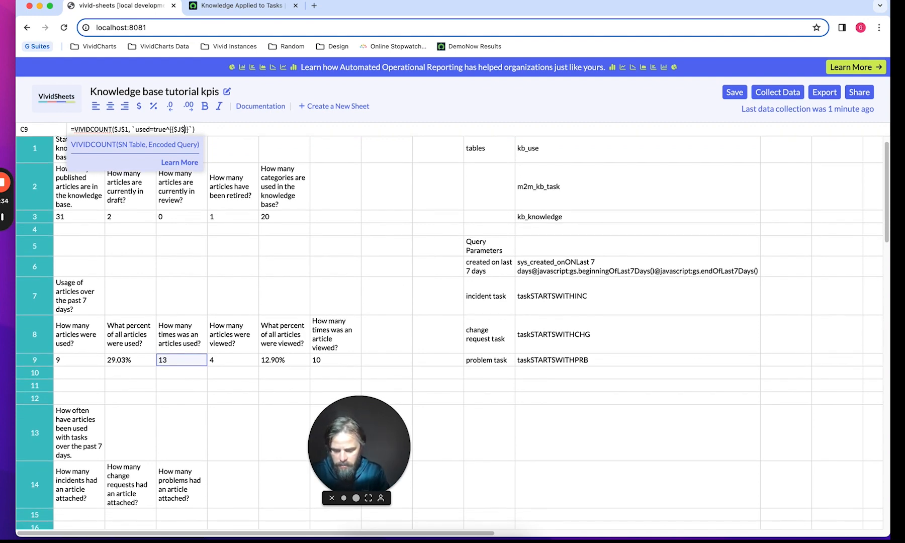
{"action": "type", "text": "6"}
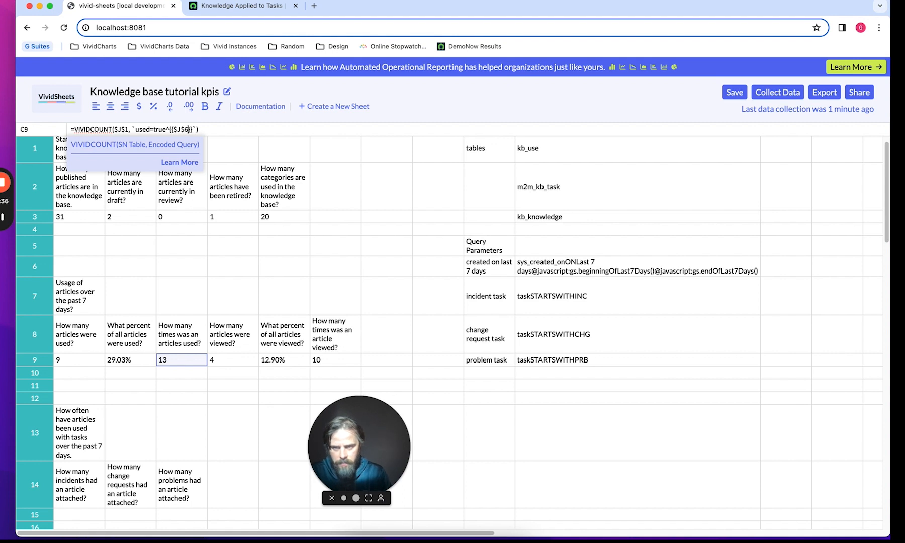
{"action": "key", "text": "Return"}
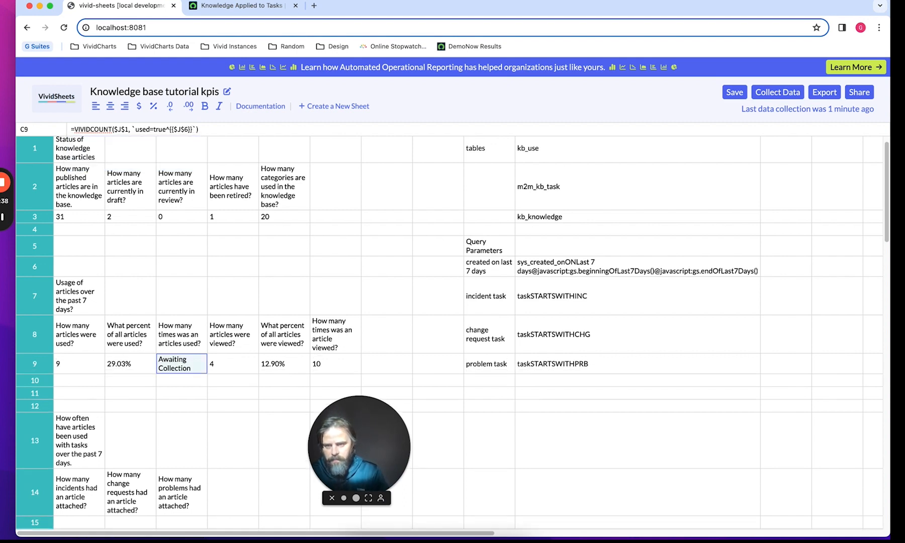
{"action": "left_click", "coordinate": [775, 96]}
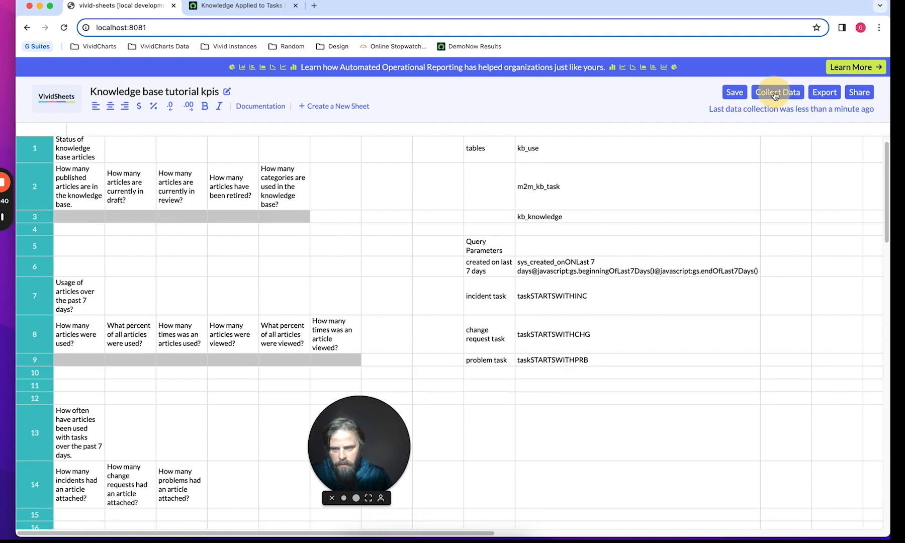
Step: Compare the updated C9 count formula with the neighbouring formulas in A9, B9 and D9
{"action": "left_click", "coordinate": [180, 361]}
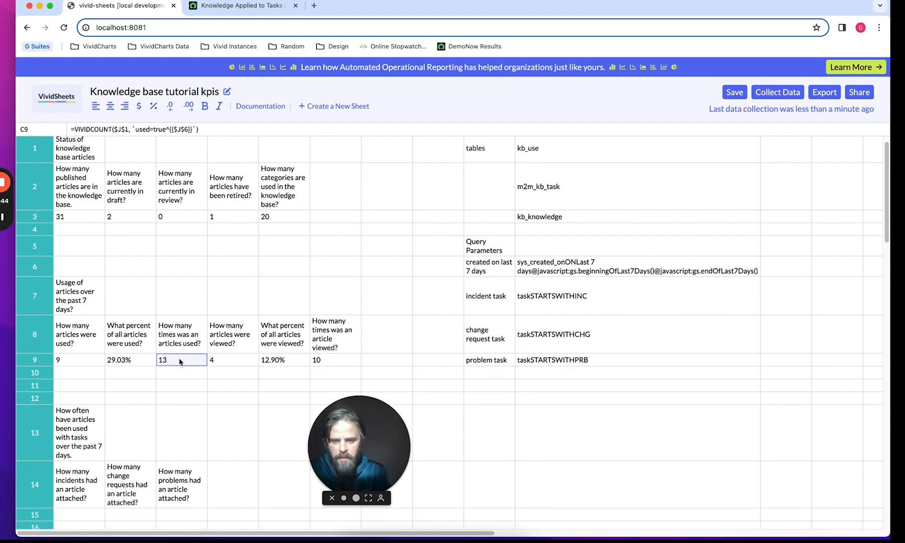
{"action": "key", "text": "Left"}
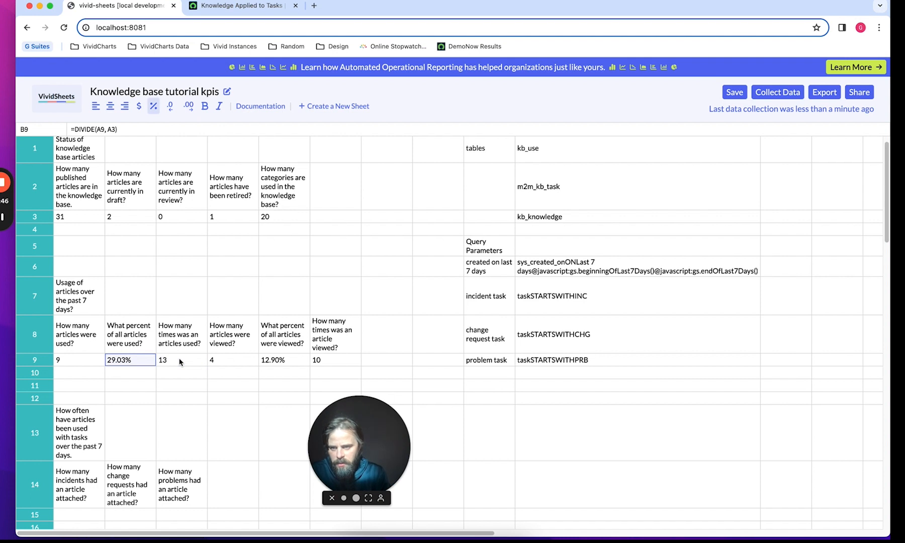
{"action": "key", "text": "Right"}
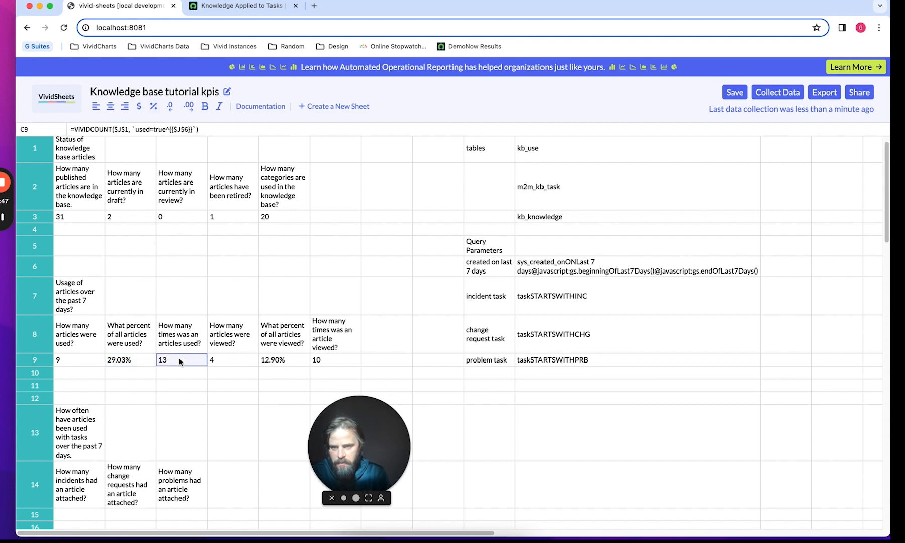
{"action": "key", "text": "Left"}
{"action": "key", "text": "Left"}
{"action": "key", "text": "Right"}
{"action": "key", "text": "Right"}
{"action": "key", "text": "Right"}
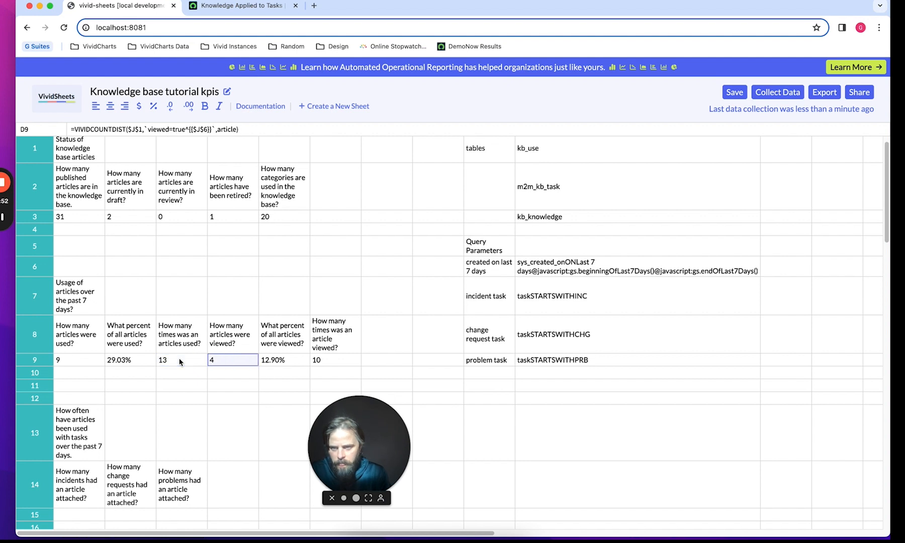
{"action": "key", "text": "Left"}
{"action": "key", "text": "Left"}
{"action": "key", "text": "Left"}
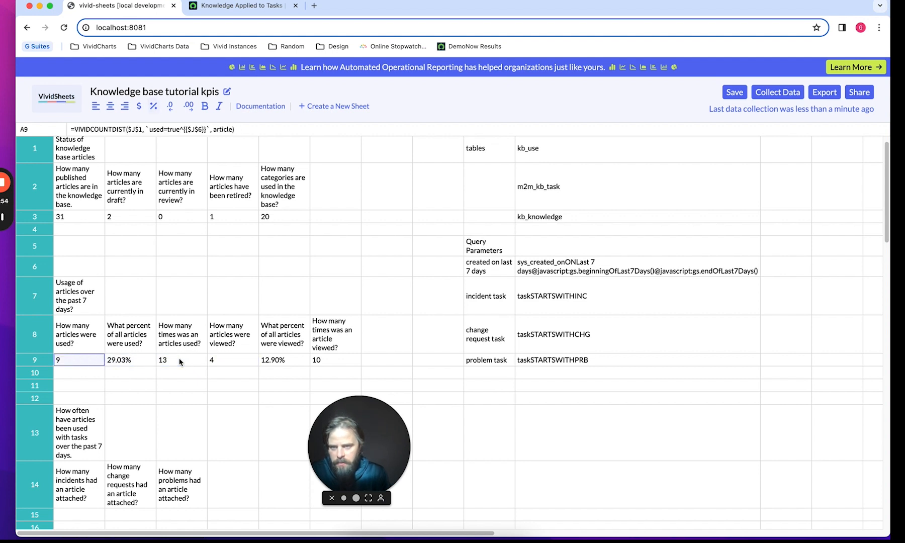
{"action": "key", "text": "Right"}
{"action": "key", "text": "Right"}
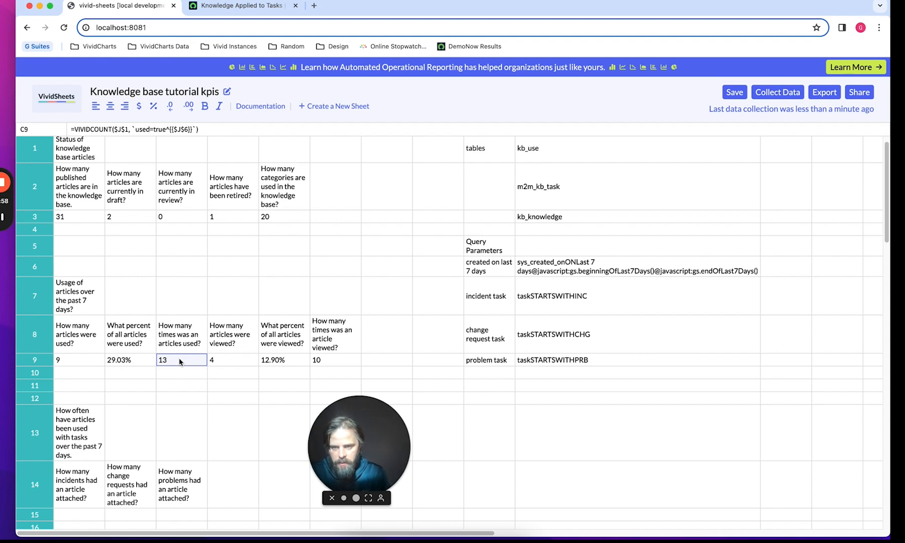
Step: Enclose the viewed=true query of the F9 count formula in backticks
{"action": "key", "text": "Right"}
{"action": "key", "text": "Right"}
{"action": "key", "text": "Right"}
{"action": "key", "text": "super+v"}
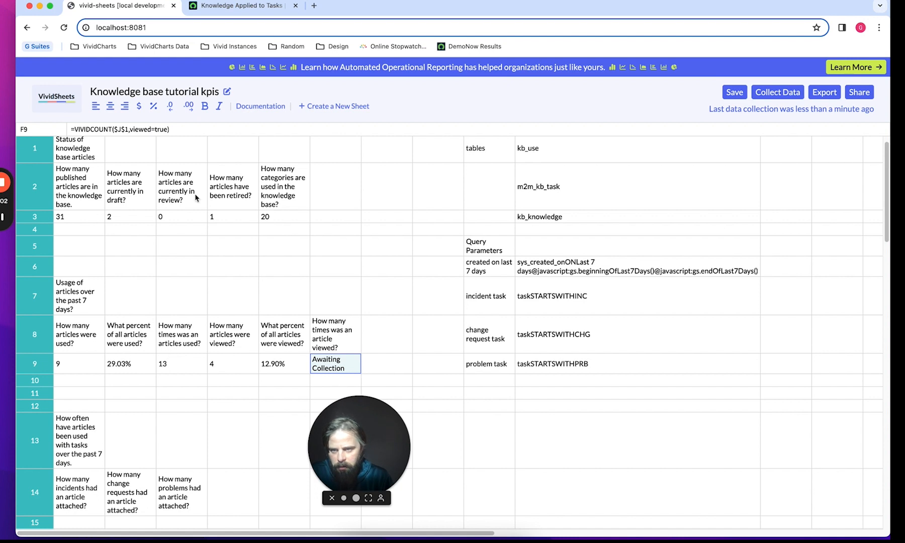
{"action": "left_click", "coordinate": [133, 130]}
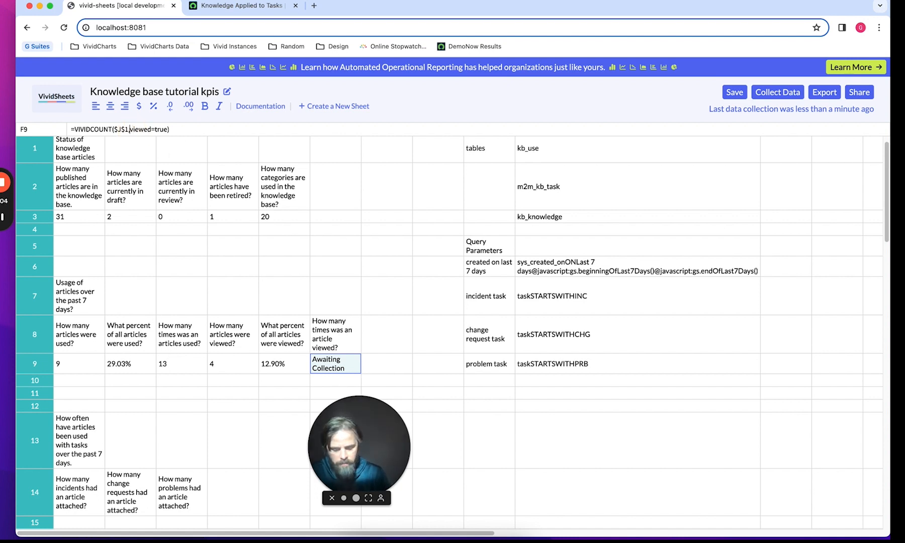
{"action": "type", "text": "`"}
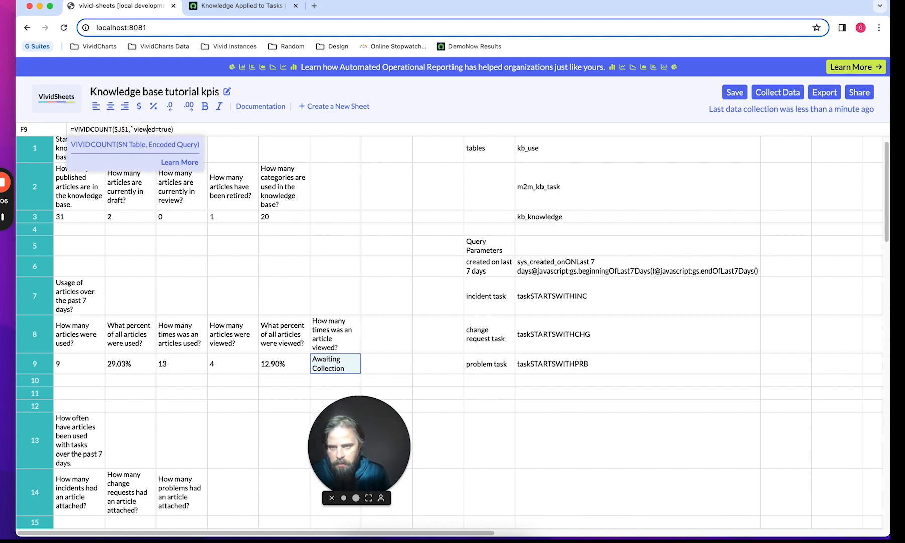
{"action": "type", "text": "viewed=true`"}
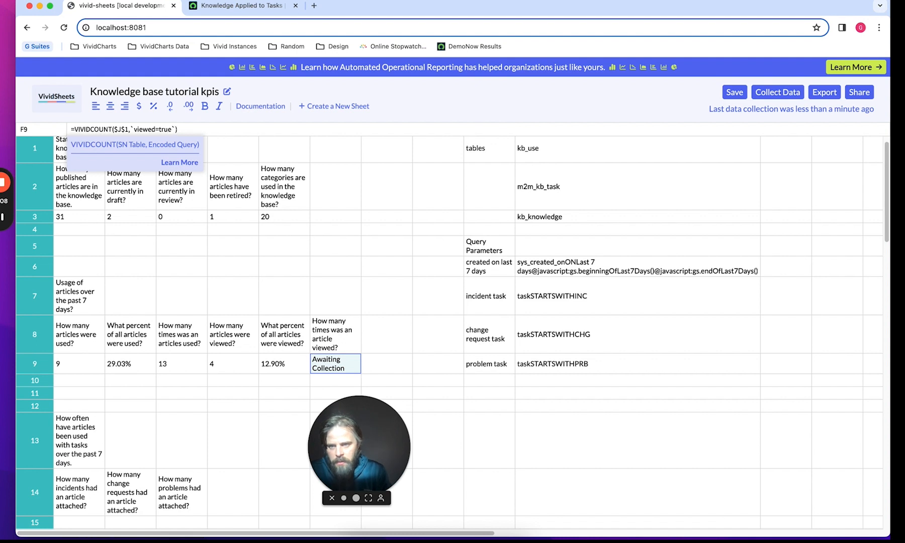
Step: Append ^{{$J$6}} to the viewed=true query in F9, commit the formula, and collect the data
{"action": "type", "text": "^"}
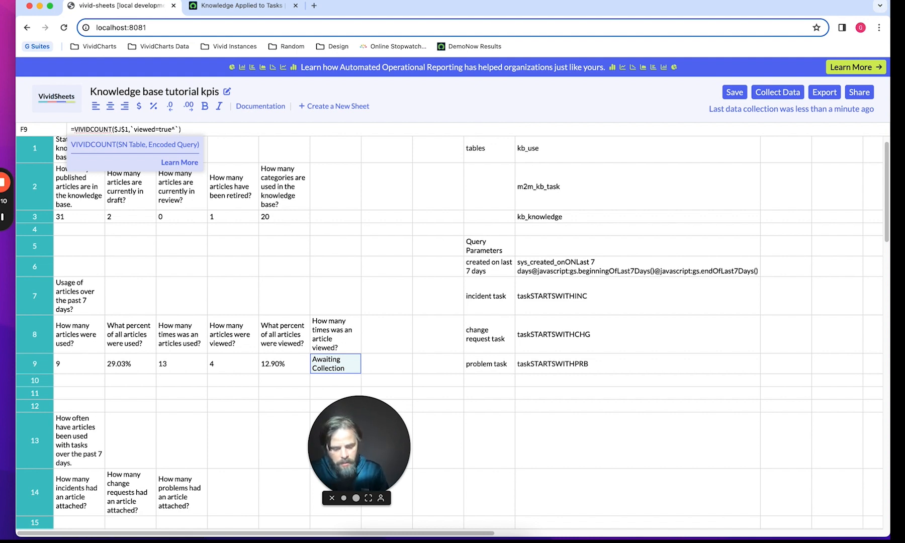
{"action": "type", "text": "{{}}"}
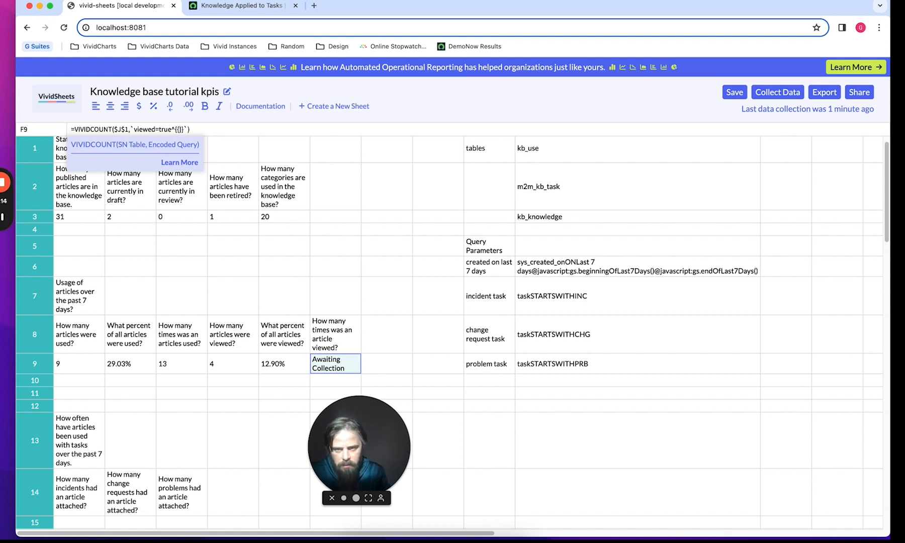
{"action": "type", "text": "$J"}
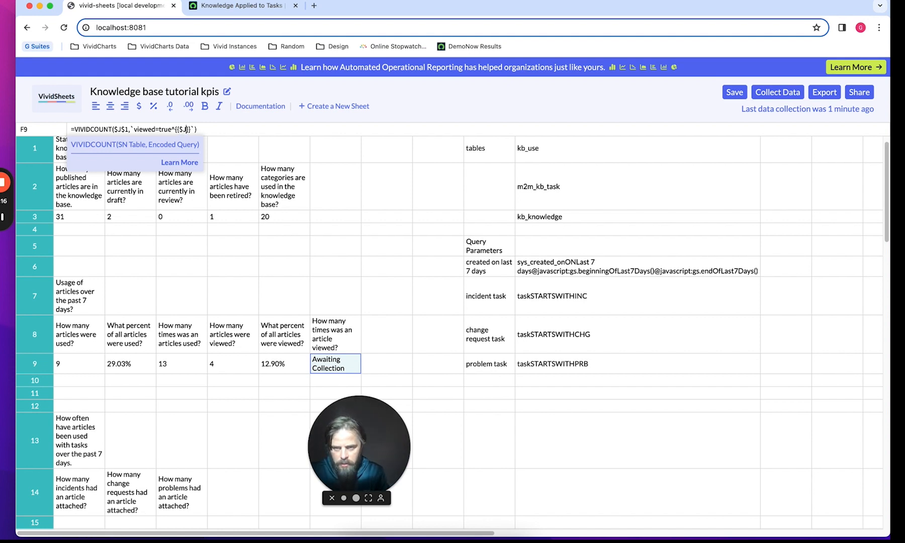
{"action": "type", "text": "$6"}
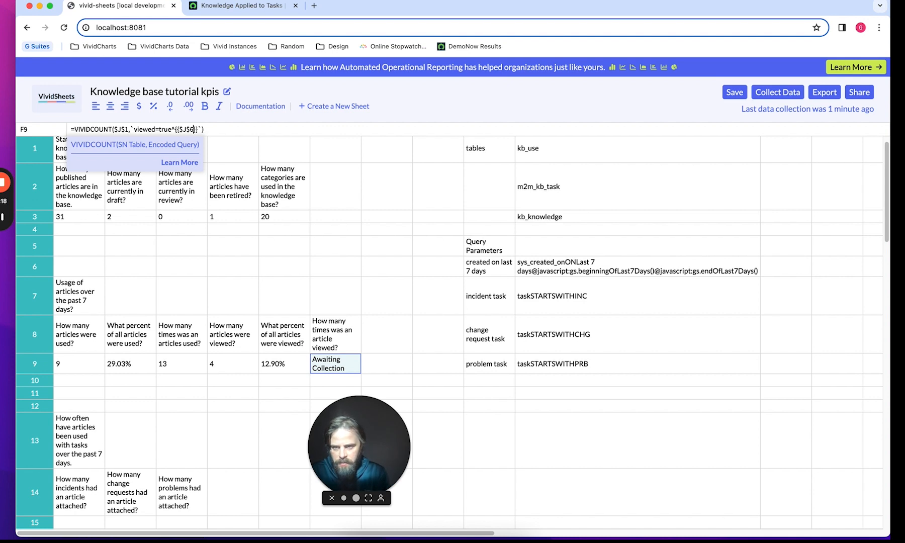
{"action": "key", "text": "Right"}
{"action": "key", "text": "Right"}
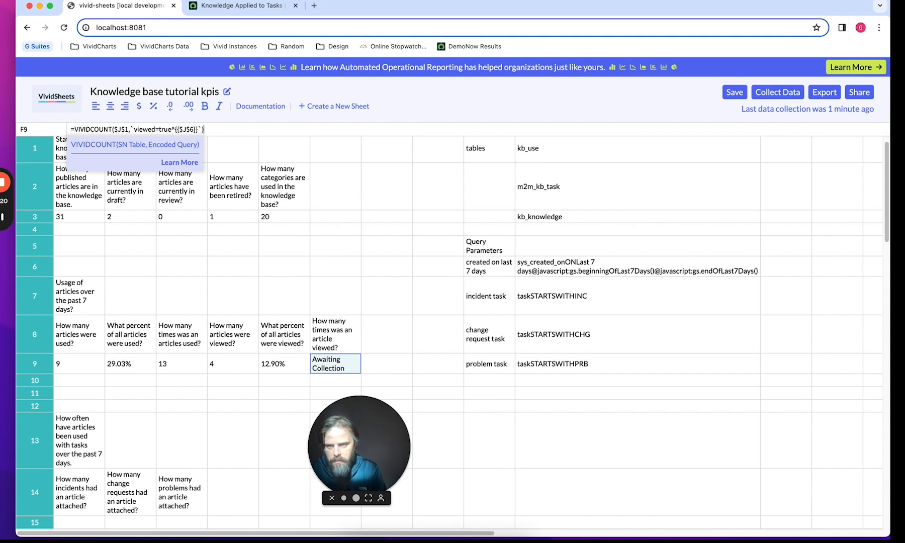
{"action": "key", "text": "Return"}
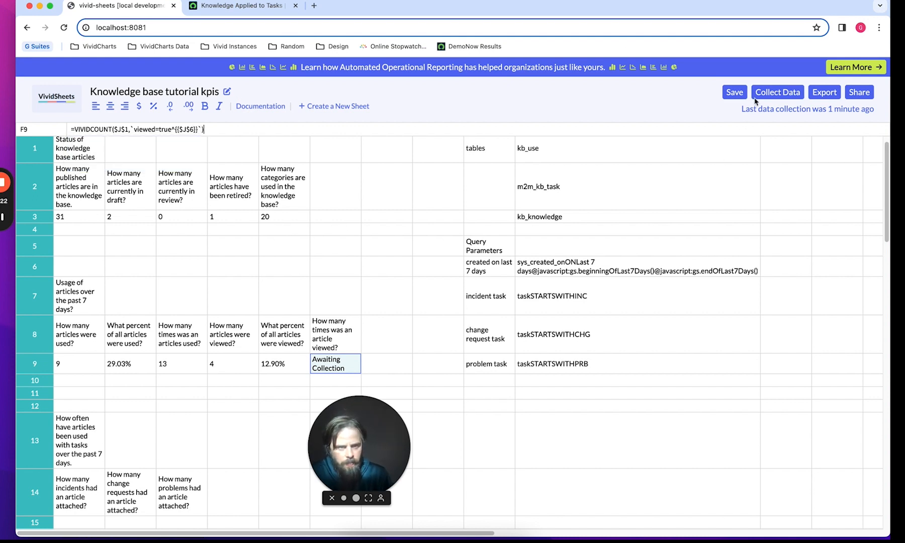
{"action": "left_click", "coordinate": [769, 92]}
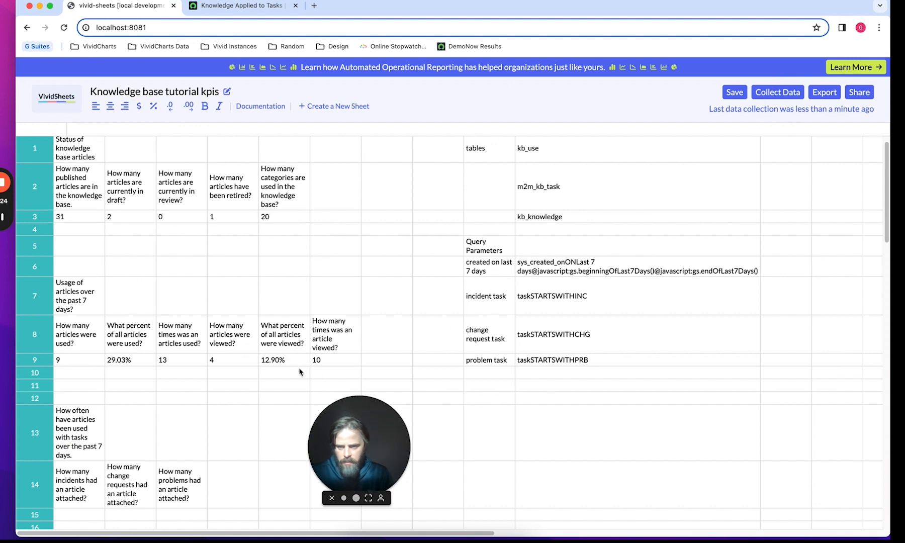
Step: Review the row 9 usage and view formulas from A9 to F9, checking their query and article arguments, and the section heading in A7
{"action": "left_click", "coordinate": [89, 364]}
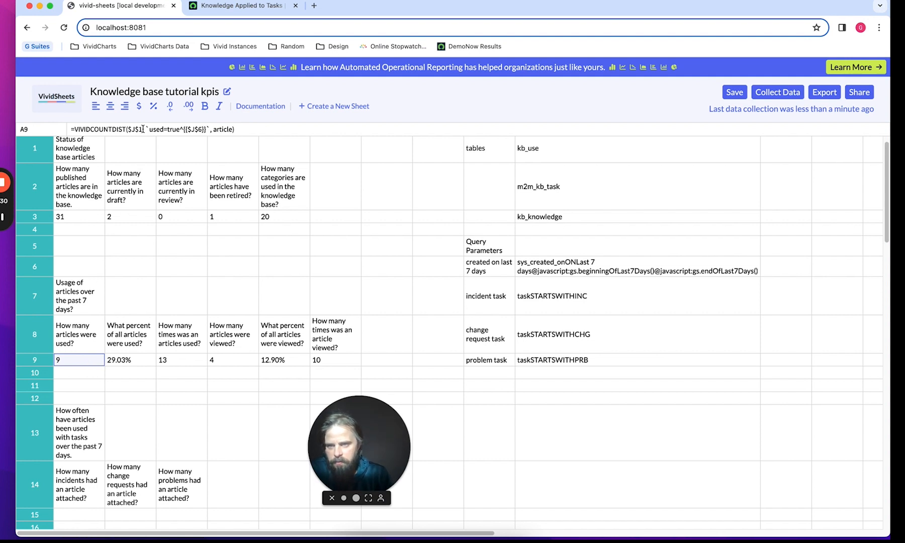
{"action": "left_click_drag", "start_coordinate": [148, 128], "coordinate": [234, 129]}
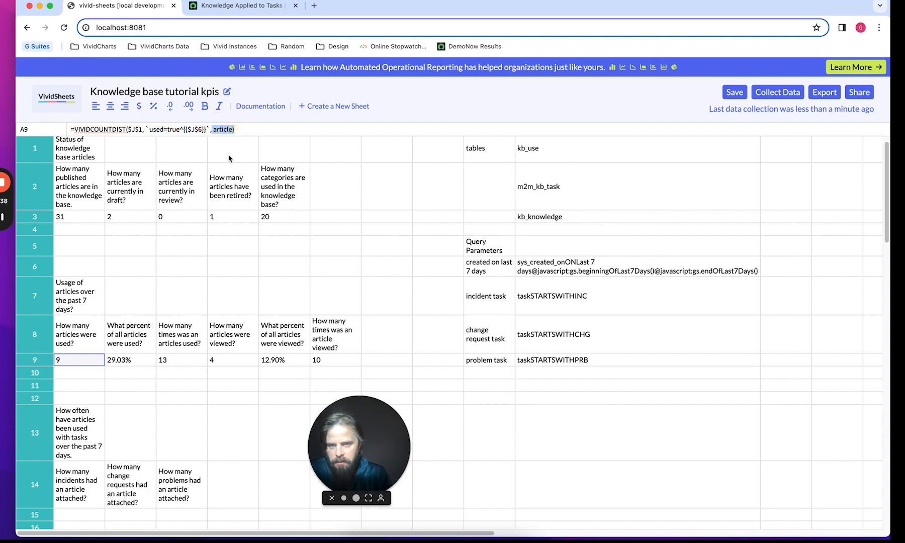
{"action": "left_click", "coordinate": [143, 361]}
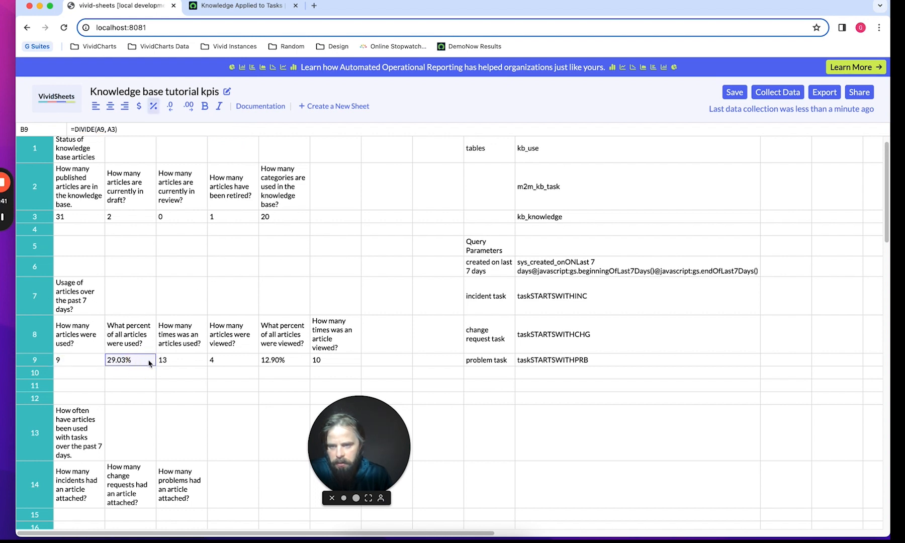
{"action": "left_click", "coordinate": [171, 359]}
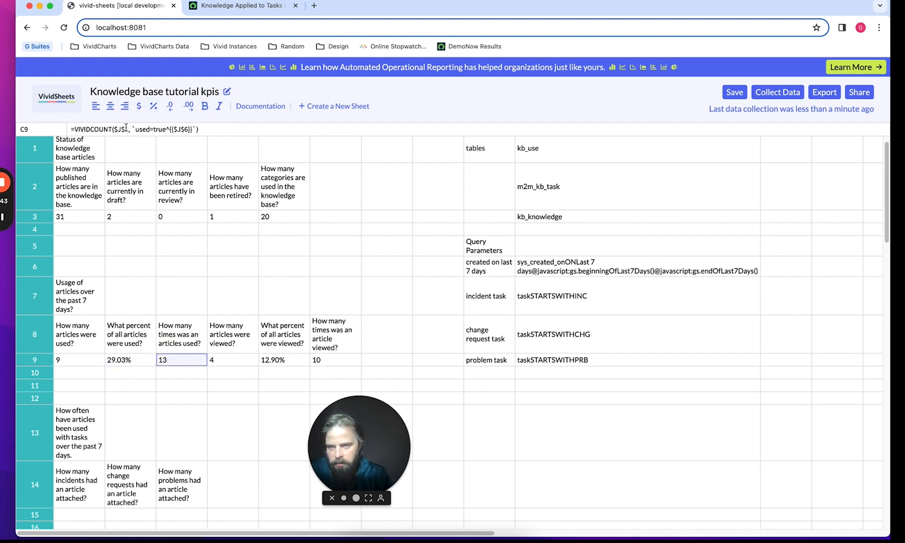
{"action": "left_click_drag", "start_coordinate": [135, 130], "coordinate": [193, 129]}
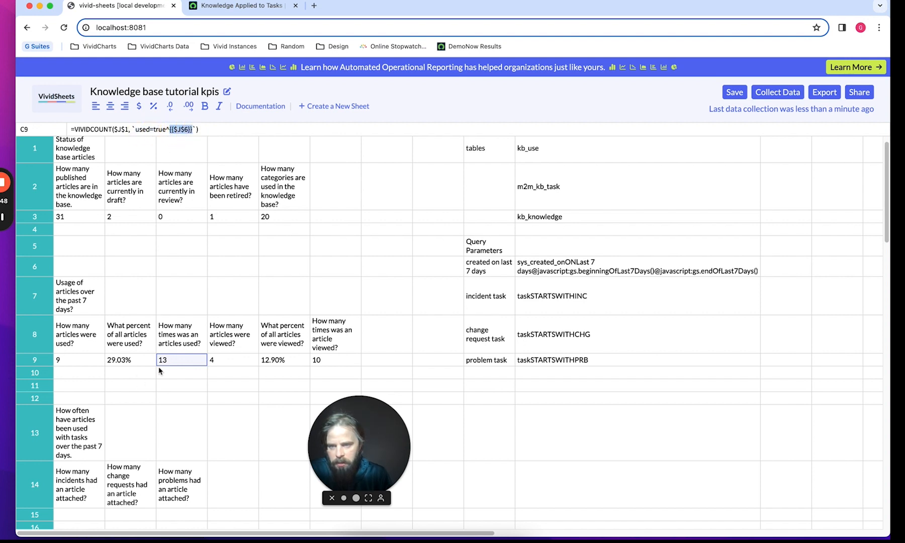
{"action": "left_click", "coordinate": [186, 359]}
{"action": "left_click", "coordinate": [221, 362]}
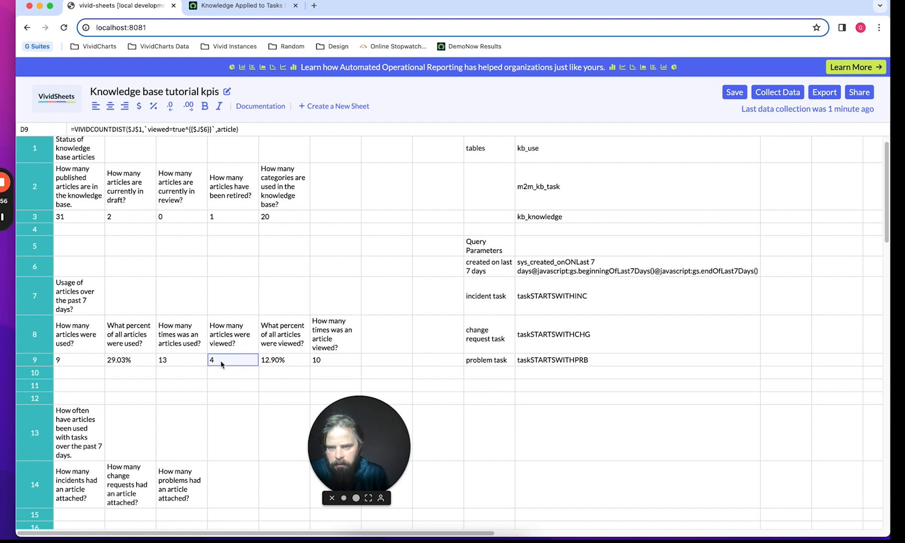
{"action": "key", "text": "Right"}
{"action": "key", "text": "Right"}
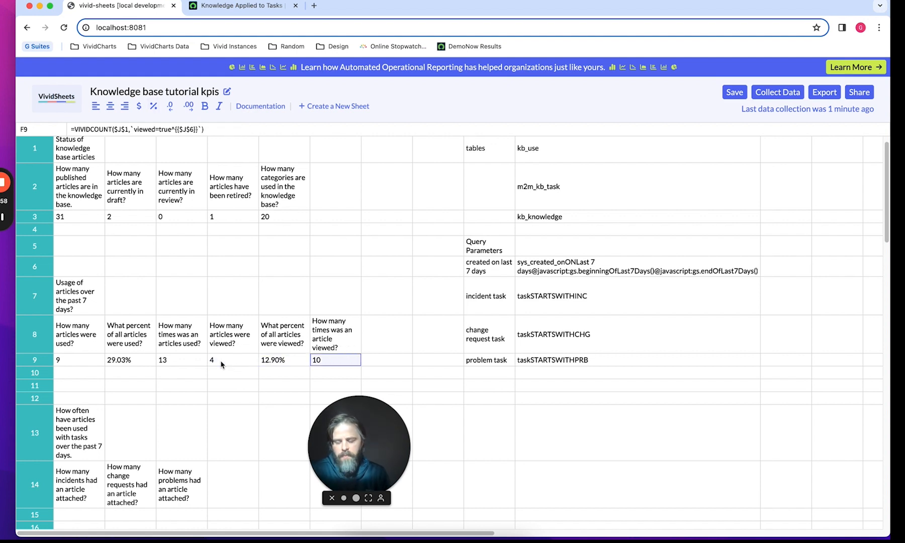
{"action": "left_click", "coordinate": [115, 304]}
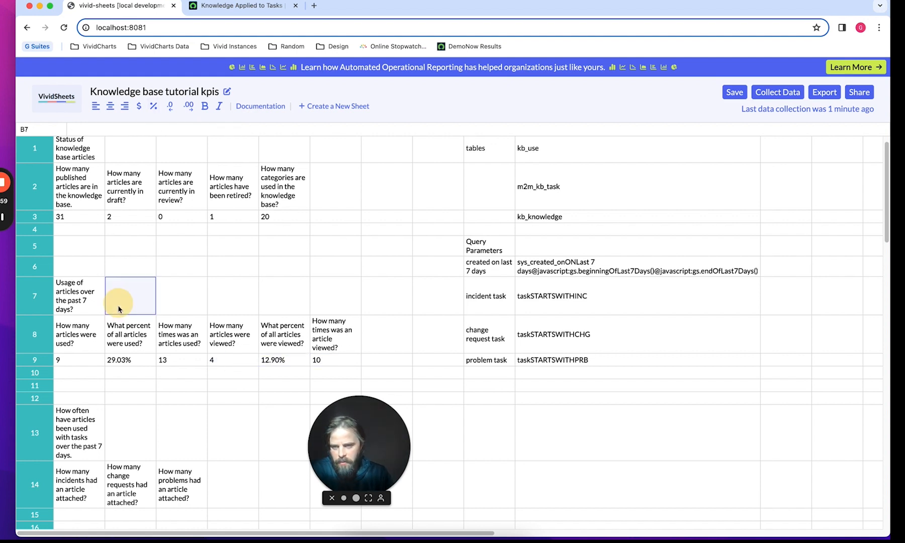
{"action": "left_click", "coordinate": [90, 309]}
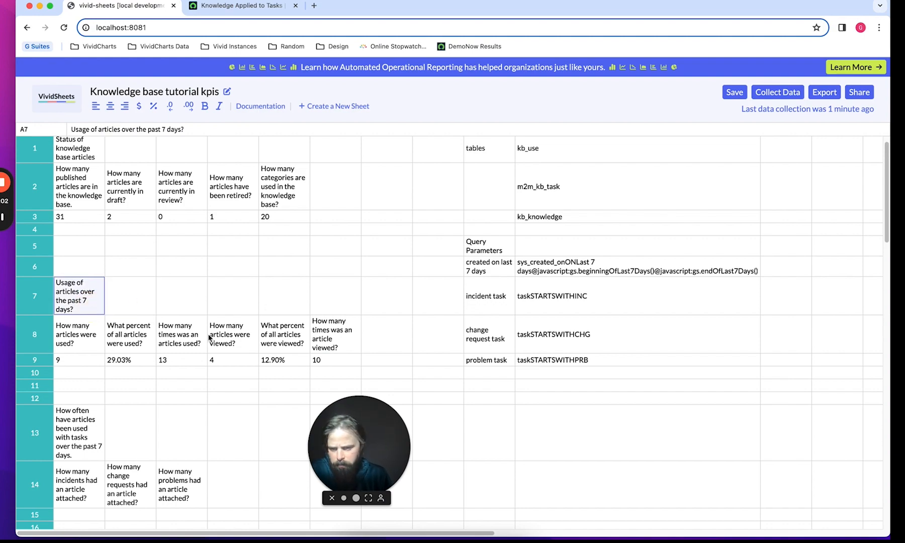